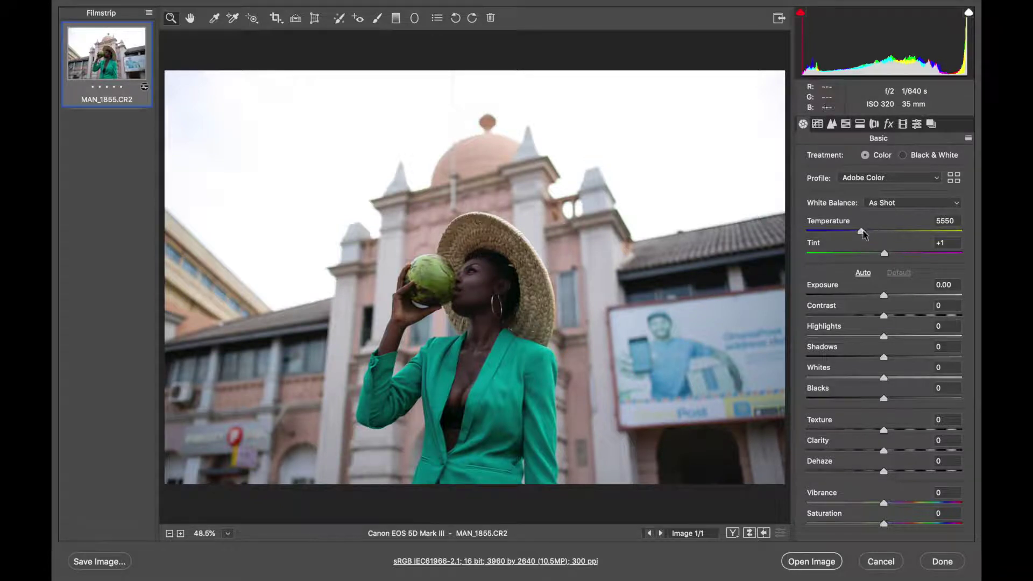
Warm up the photo by setting the white balance Temperature to 6000.
left_click_drag(862, 231, 872, 232)
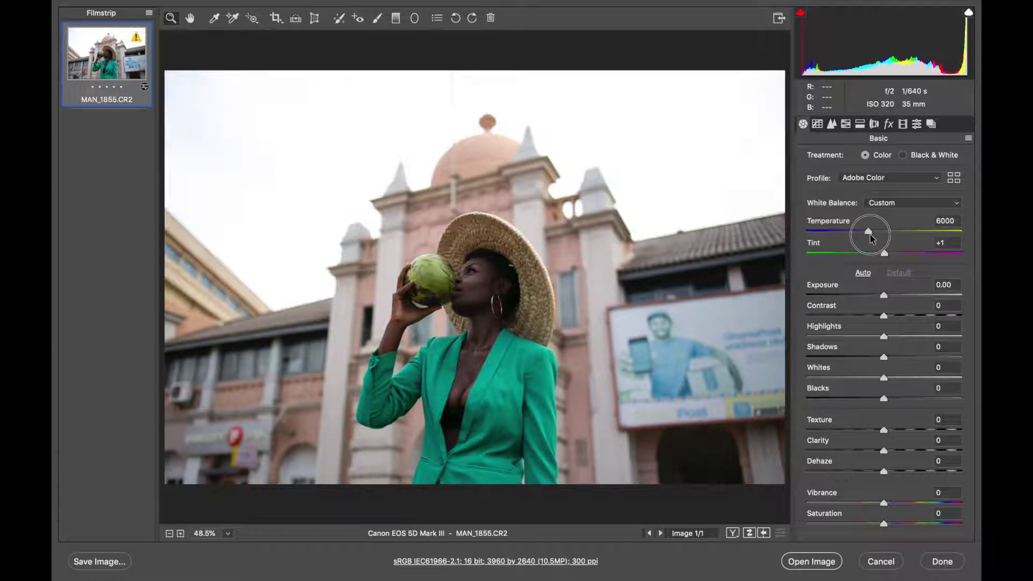
left_click_drag(872, 239, 871, 239)
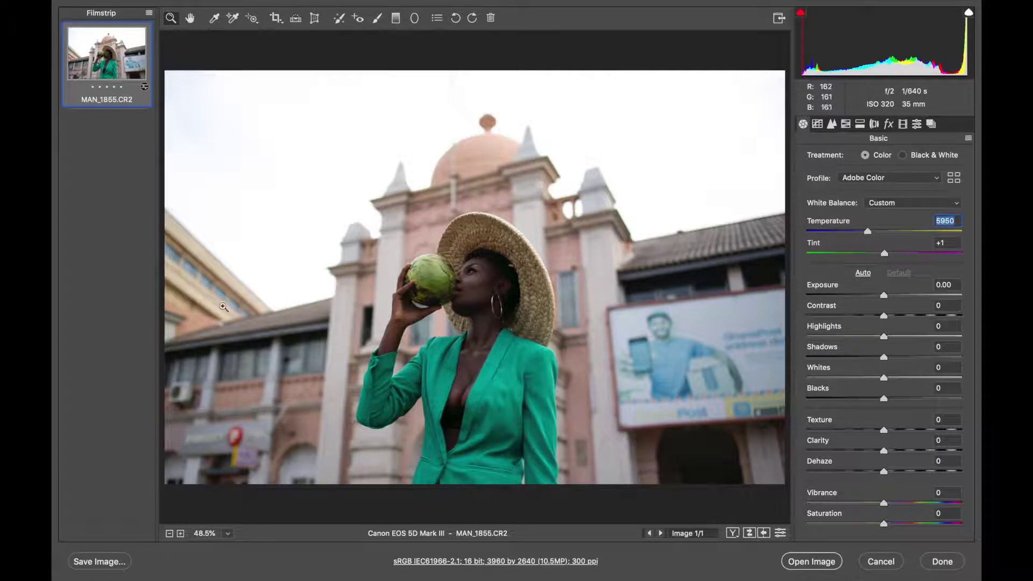
key("Up")
Set the photo's Contrast to +20 and lower its Highlights to -100.
left_click_drag(885, 315, 804, 334)
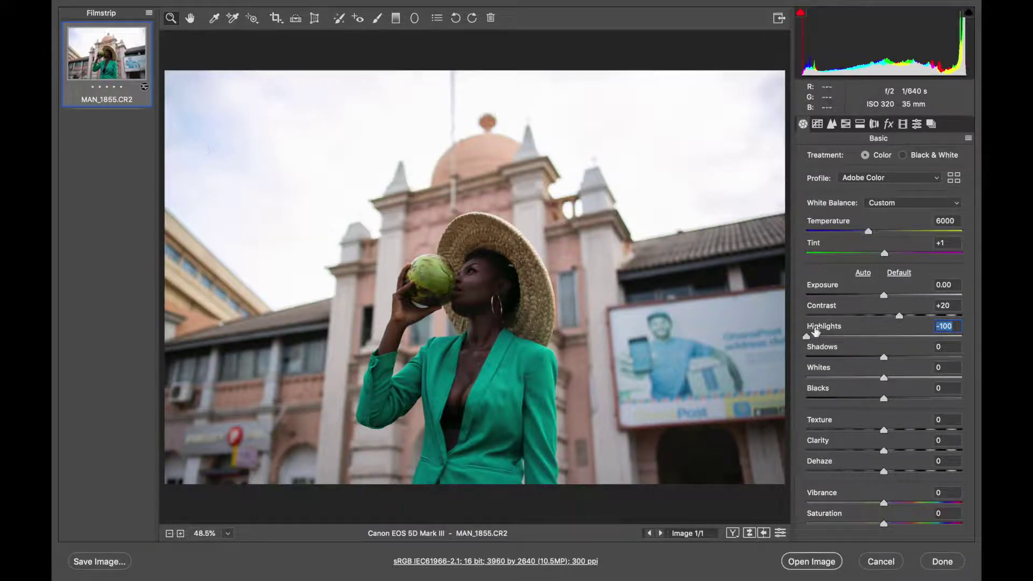
left_click_drag(808, 336, 815, 337)
type("-100")
key("Return")
Set the photo's Shadows to +49, Whites to -15 and Blacks to -12.
mouse_move(914, 356)
left_mouse_down()
mouse_move(935, 353)
mouse_move(881, 371)
mouse_move(925, 356)
left_mouse_up()
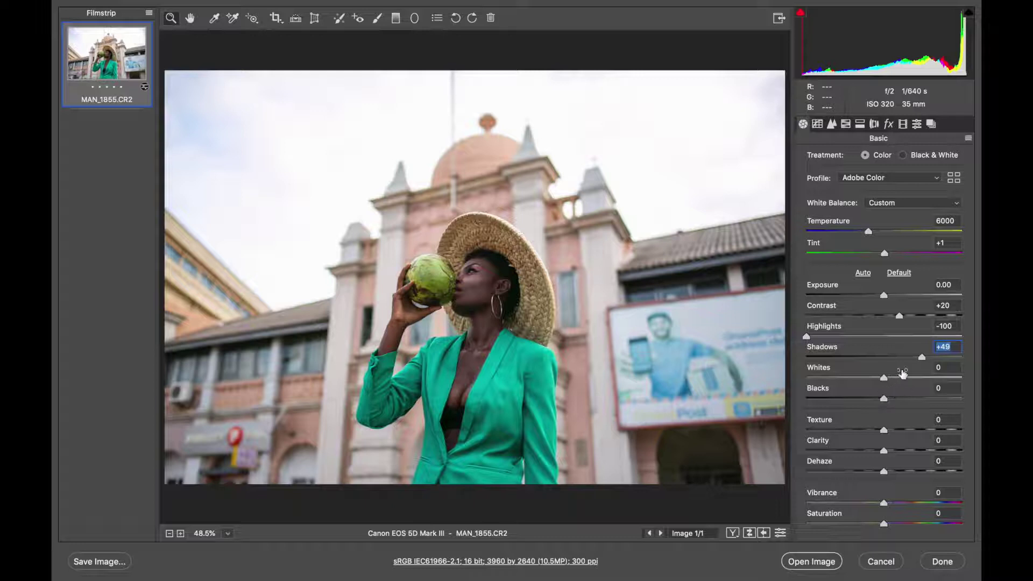
left_click_drag(884, 378, 876, 401)
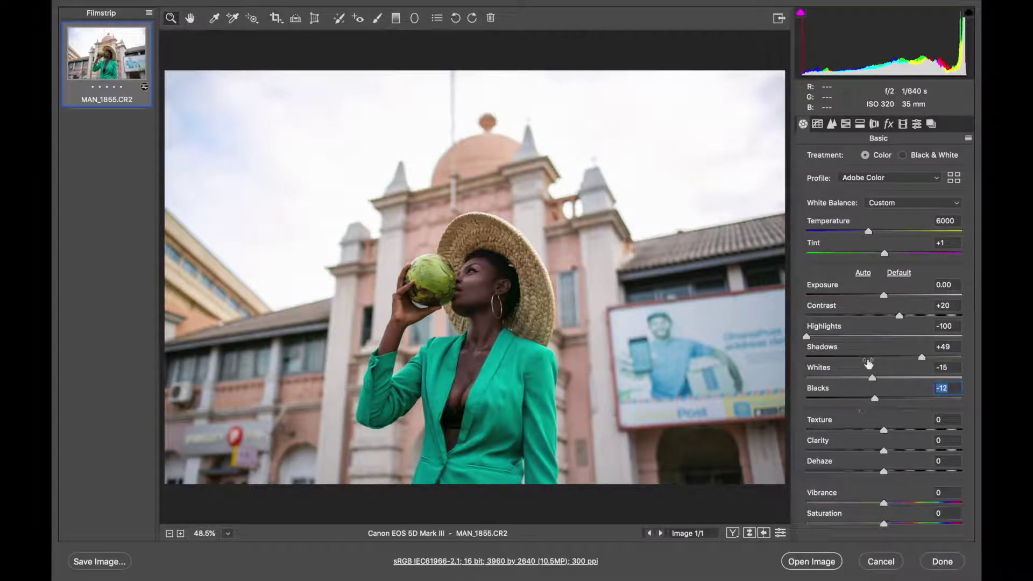
Compare the photo with the basic tonal adjustments switched off and on.
left_click(780, 533)
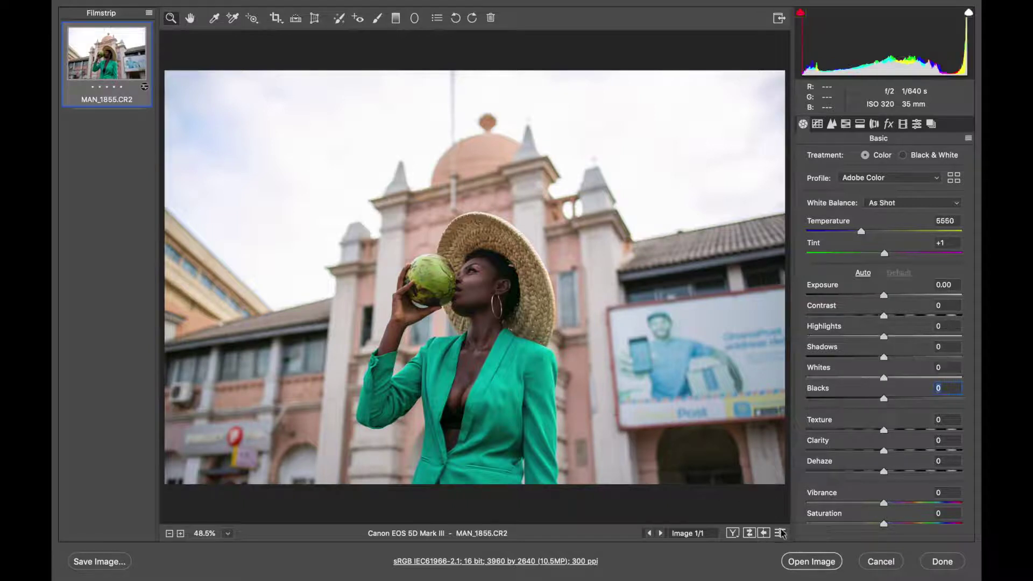
left_click(780, 533)
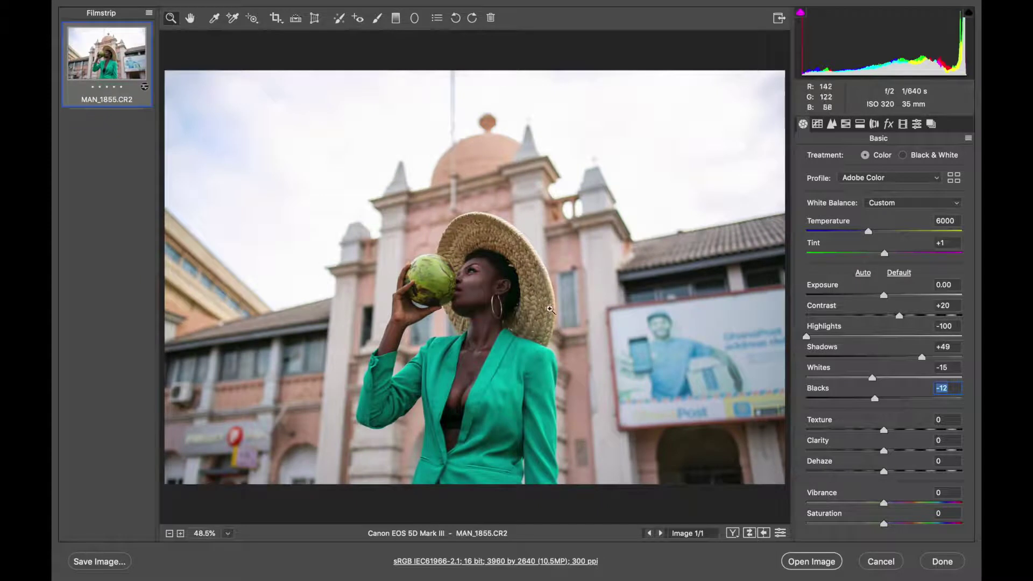
left_click(832, 124)
left_click(803, 124)
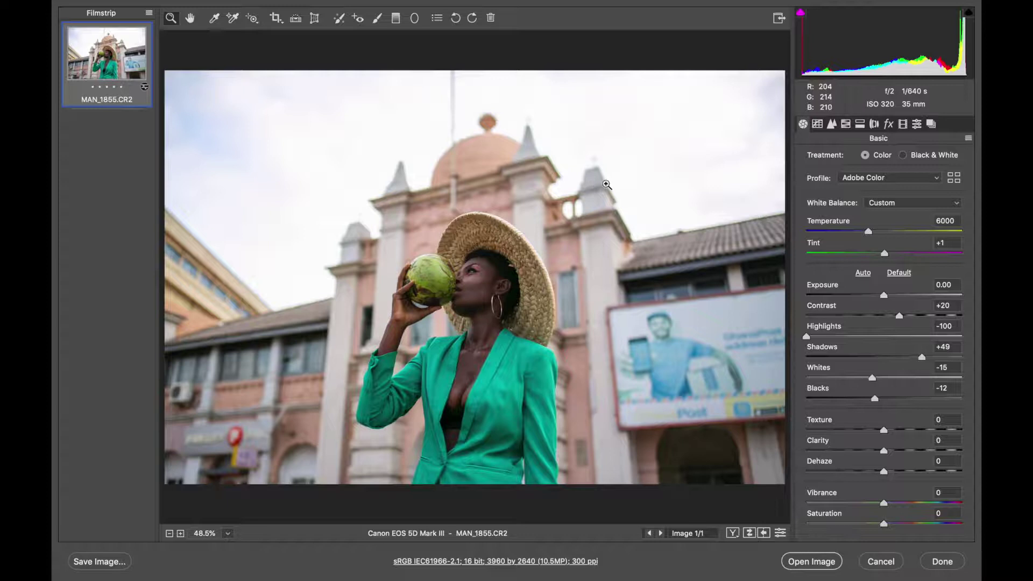
Activate the Adjustment Brush with Saturation reset to 0 and the mask overlay enabled.
left_click(378, 19)
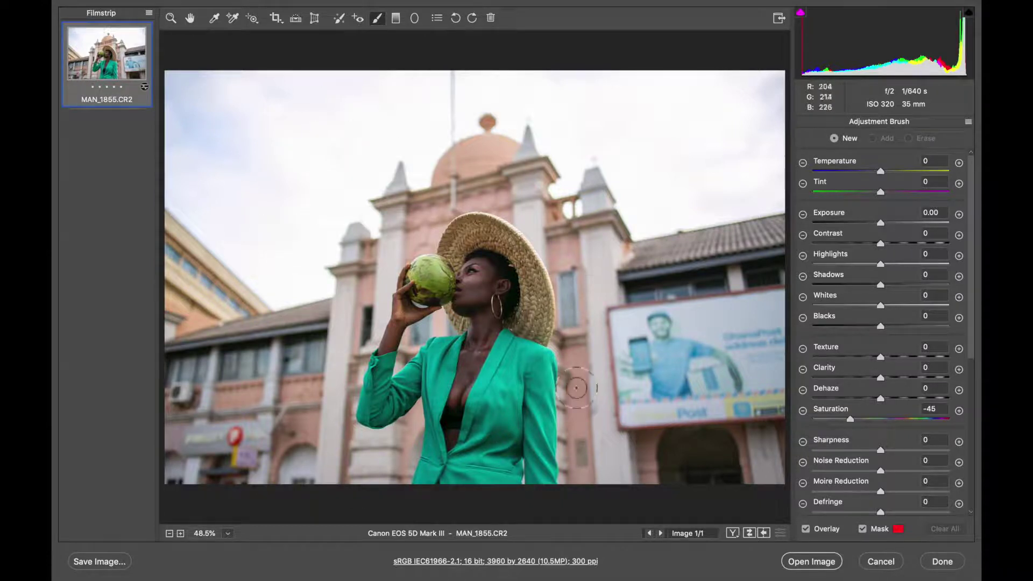
left_click_drag(852, 424, 884, 420)
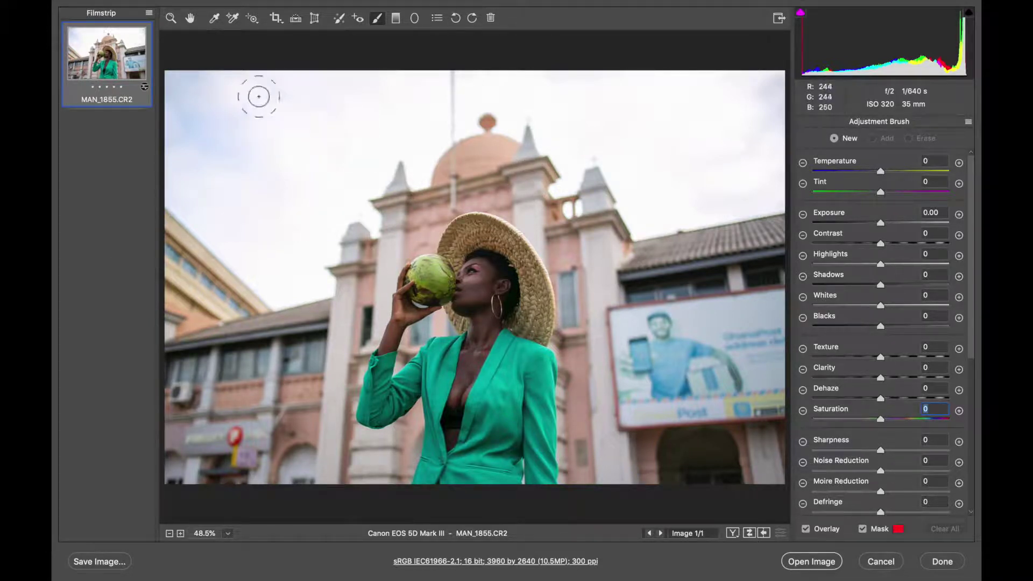
left_click(864, 529)
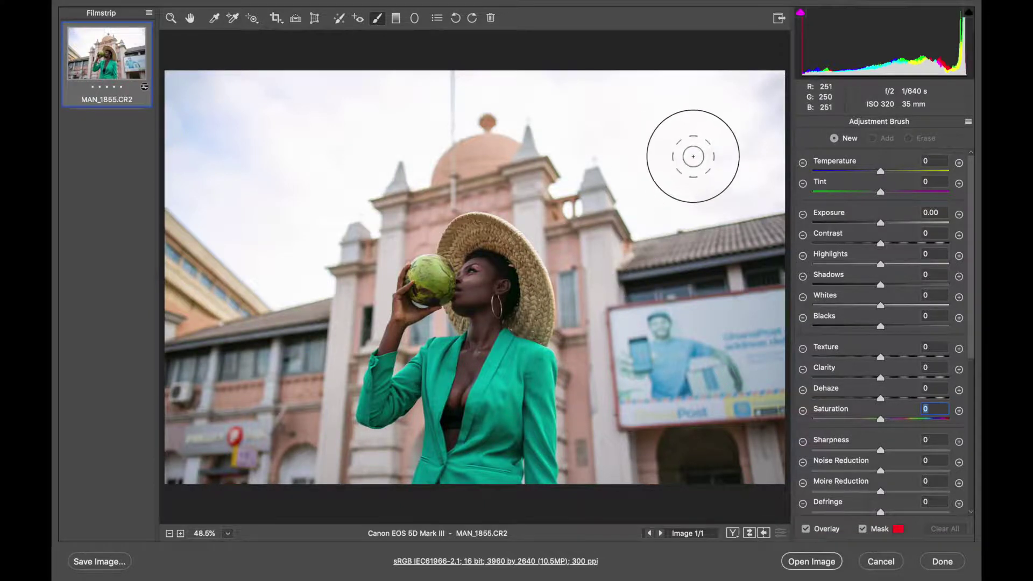
Paint a new adjustment mask over the whole sky, stopping short of the dome and turret edges.
left_click(675, 157)
mouse_move(743, 155)
left_mouse_down()
mouse_move(705, 126)
mouse_move(742, 140)
mouse_move(733, 100)
mouse_move(648, 109)
mouse_move(769, 78)
mouse_move(772, 99)
mouse_move(778, 90)
mouse_move(611, 68)
mouse_move(713, 72)
mouse_move(662, 70)
mouse_move(609, 107)
mouse_move(658, 154)
left_mouse_up()
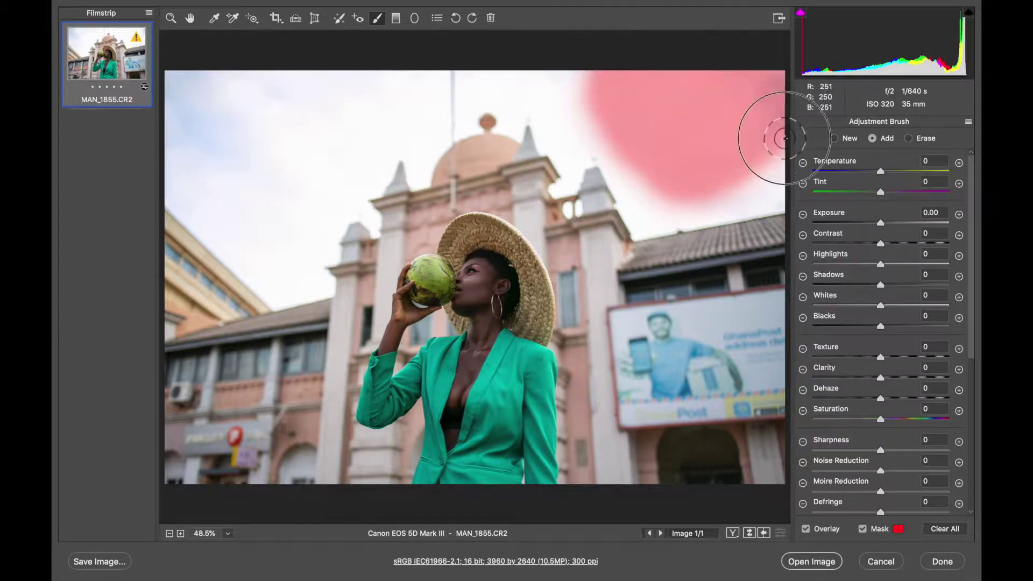
left_click_drag(674, 169, 584, 92)
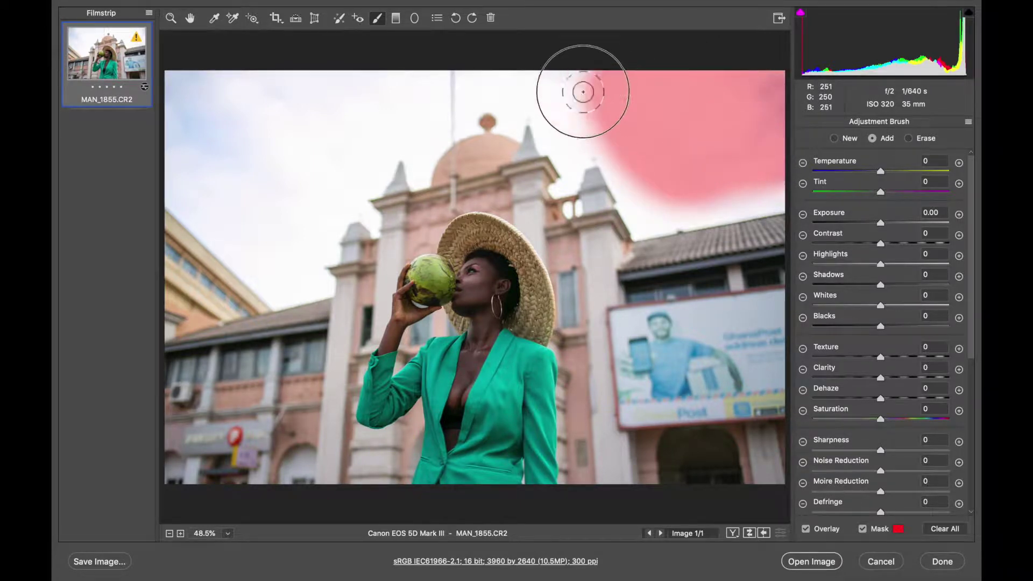
mouse_move(498, 65)
left_mouse_down()
mouse_move(232, 73)
mouse_move(180, 88)
mouse_move(173, 79)
mouse_move(161, 115)
mouse_move(196, 153)
mouse_move(182, 124)
mouse_move(207, 115)
mouse_move(197, 157)
mouse_move(239, 190)
mouse_move(212, 148)
mouse_move(366, 89)
mouse_move(254, 124)
mouse_move(311, 120)
mouse_move(184, 164)
mouse_move(185, 179)
mouse_move(206, 193)
mouse_move(190, 184)
mouse_move(261, 212)
mouse_move(244, 162)
mouse_move(326, 154)
mouse_move(435, 81)
mouse_move(370, 124)
mouse_move(465, 90)
mouse_move(343, 110)
mouse_move(529, 91)
mouse_move(514, 91)
mouse_move(559, 105)
mouse_move(571, 135)
mouse_move(581, 123)
mouse_move(623, 144)
mouse_move(637, 187)
mouse_move(671, 199)
mouse_move(645, 202)
mouse_move(780, 191)
mouse_move(660, 192)
mouse_move(643, 172)
mouse_move(643, 148)
left_mouse_up()
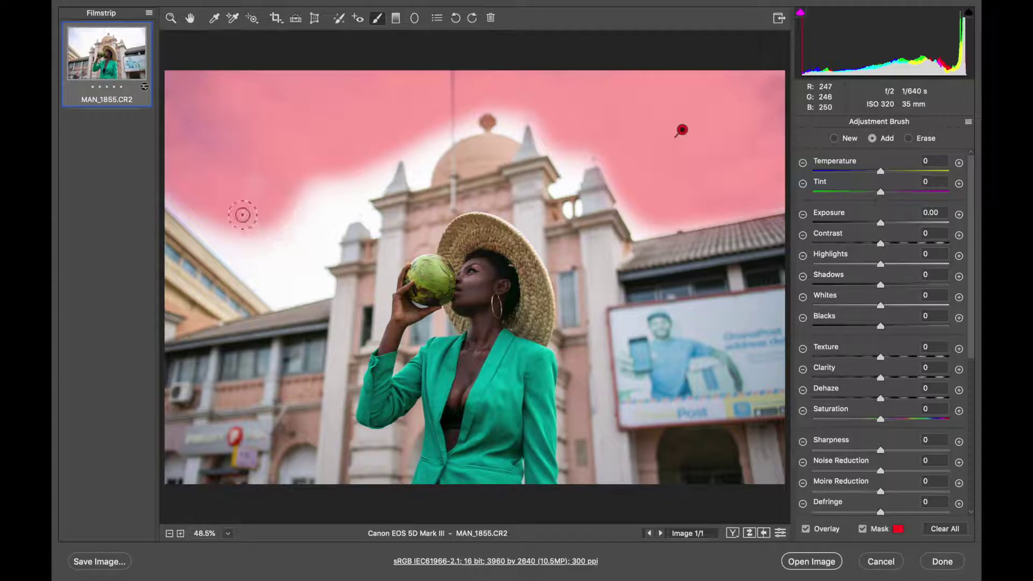
mouse_move(244, 215)
left_mouse_down()
mouse_move(270, 259)
mouse_move(232, 205)
mouse_move(178, 201)
mouse_move(285, 300)
mouse_move(325, 286)
mouse_move(295, 195)
mouse_move(362, 167)
mouse_move(339, 191)
mouse_move(335, 248)
mouse_move(346, 208)
left_mouse_up()
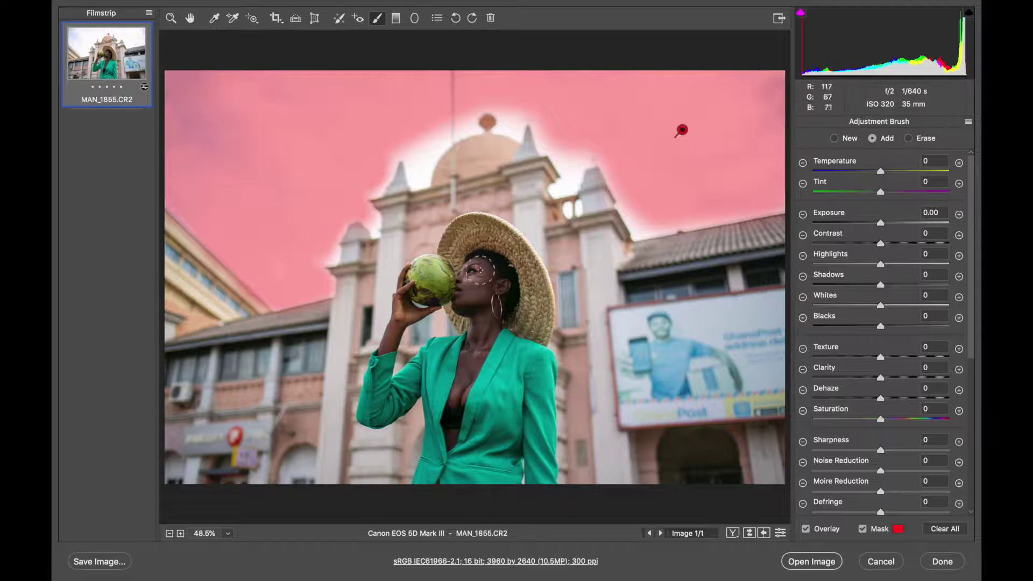
Enable Auto Mask and extend the sky mask up to the edges of the dome, turrets and rooflines.
scroll(882, 435, "down", 1)
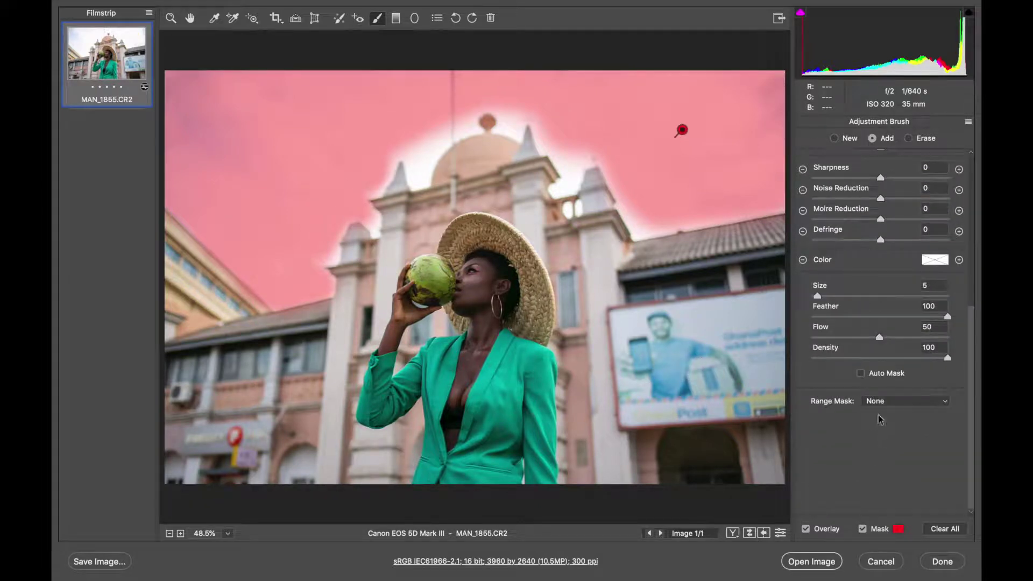
left_click(861, 376)
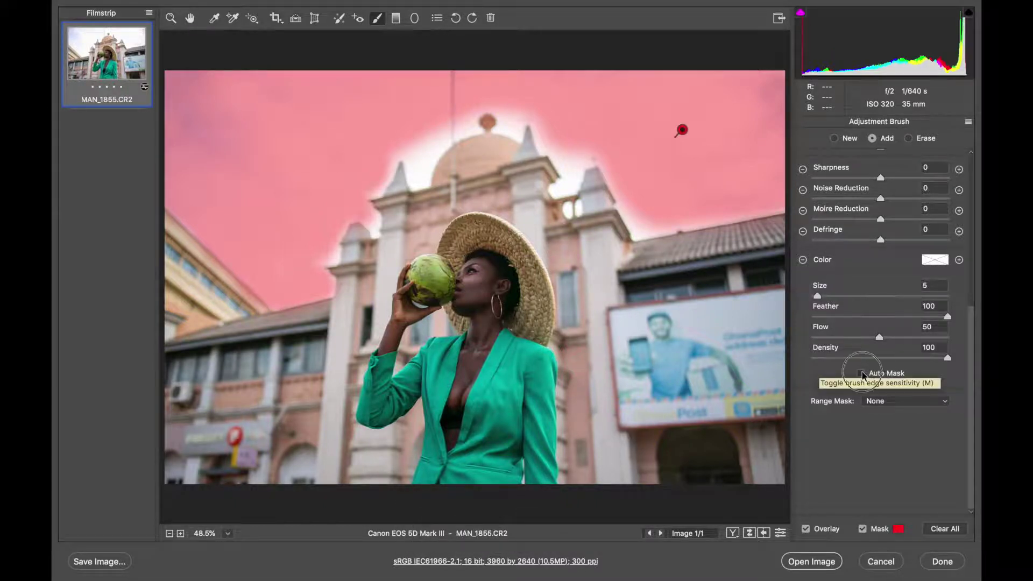
left_click(863, 374)
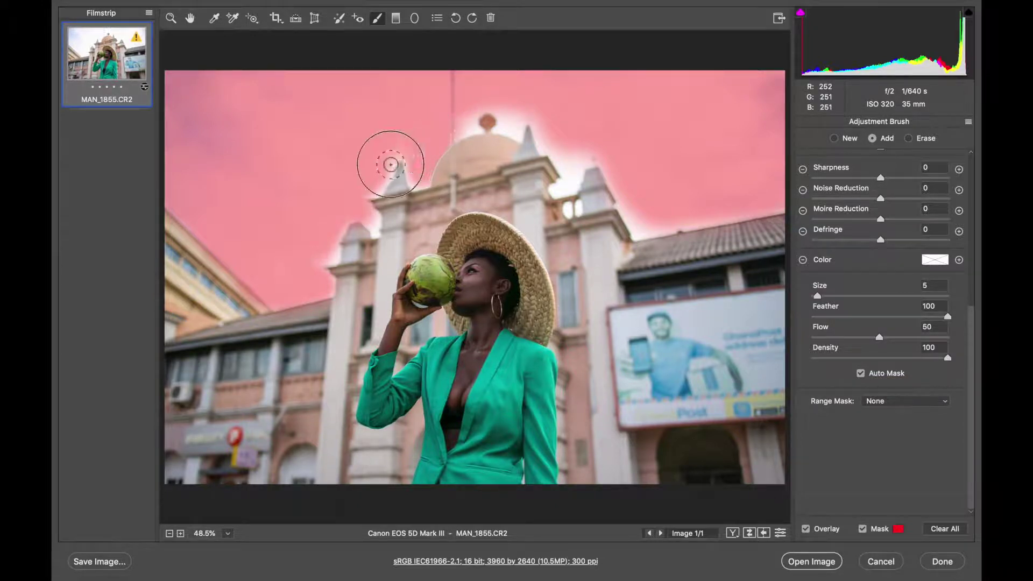
mouse_move(471, 114)
left_mouse_down()
mouse_move(497, 101)
mouse_move(509, 123)
mouse_move(522, 107)
mouse_move(513, 129)
mouse_move(553, 125)
mouse_move(544, 132)
mouse_move(563, 188)
mouse_move(592, 135)
mouse_move(626, 221)
mouse_move(652, 228)
left_mouse_up()
mouse_move(550, 218)
left_mouse_down()
mouse_move(577, 203)
mouse_move(567, 208)
left_mouse_up()
mouse_move(487, 144)
left_mouse_down()
mouse_move(413, 171)
mouse_move(468, 138)
mouse_move(376, 221)
mouse_move(347, 219)
mouse_move(341, 256)
mouse_move(309, 288)
mouse_move(270, 300)
mouse_move(173, 219)
mouse_move(214, 244)
left_mouse_up()
left_click_drag(418, 175, 409, 183)
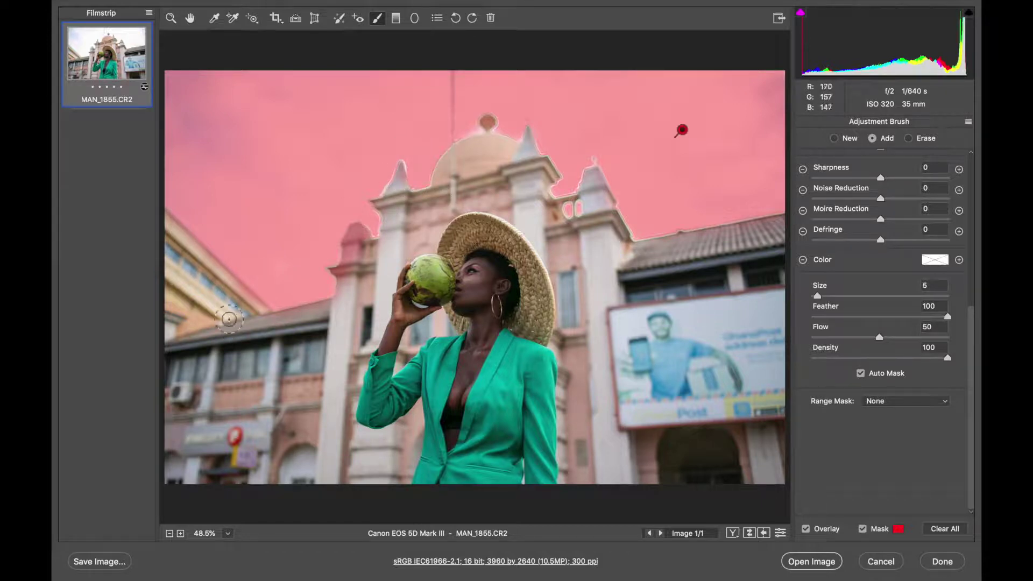
Erase the mask spill from the far-left turret and along the rooflines of the building.
key("bracketleft")
key("alt")
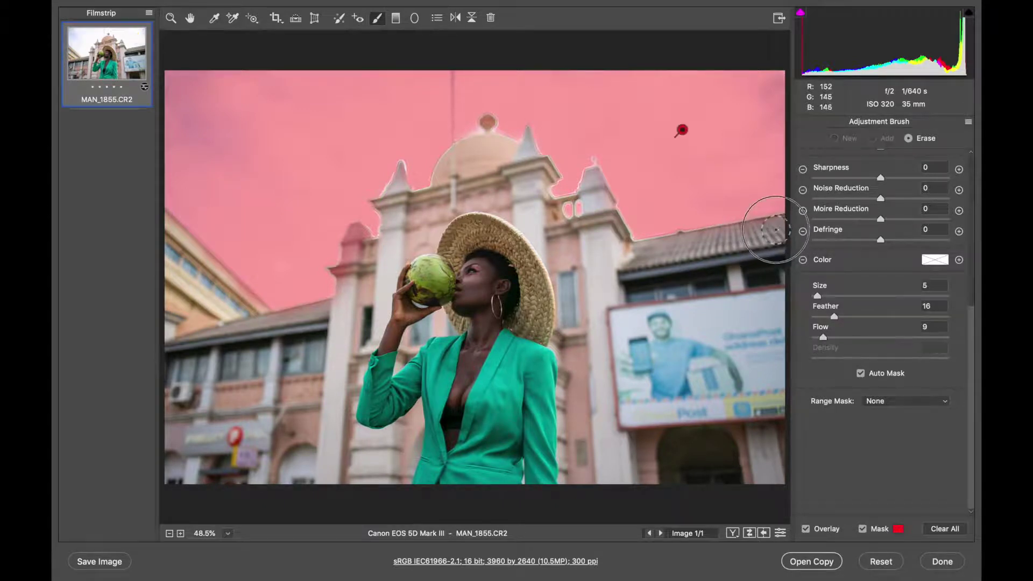
key("alt")
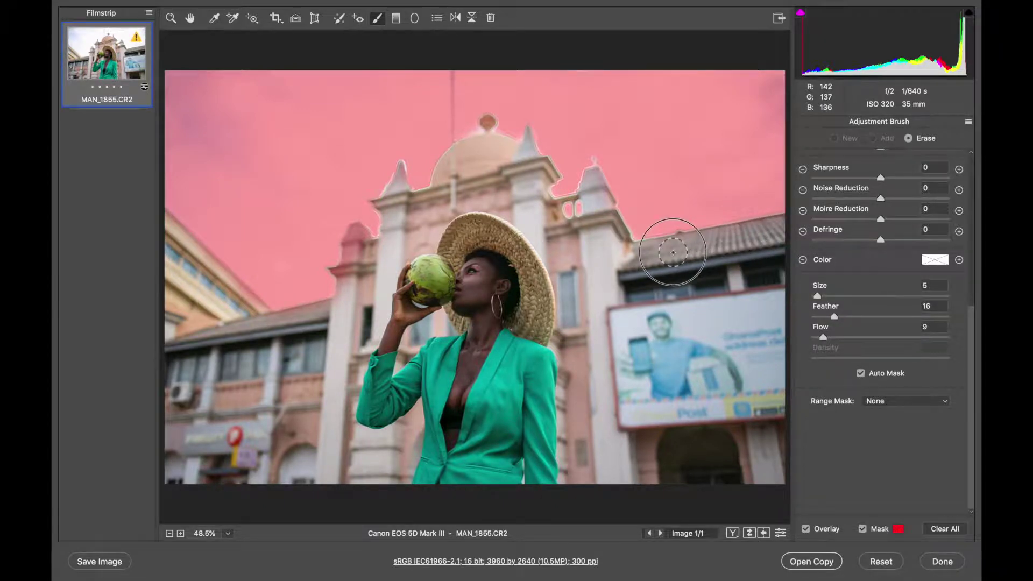
key("alt")
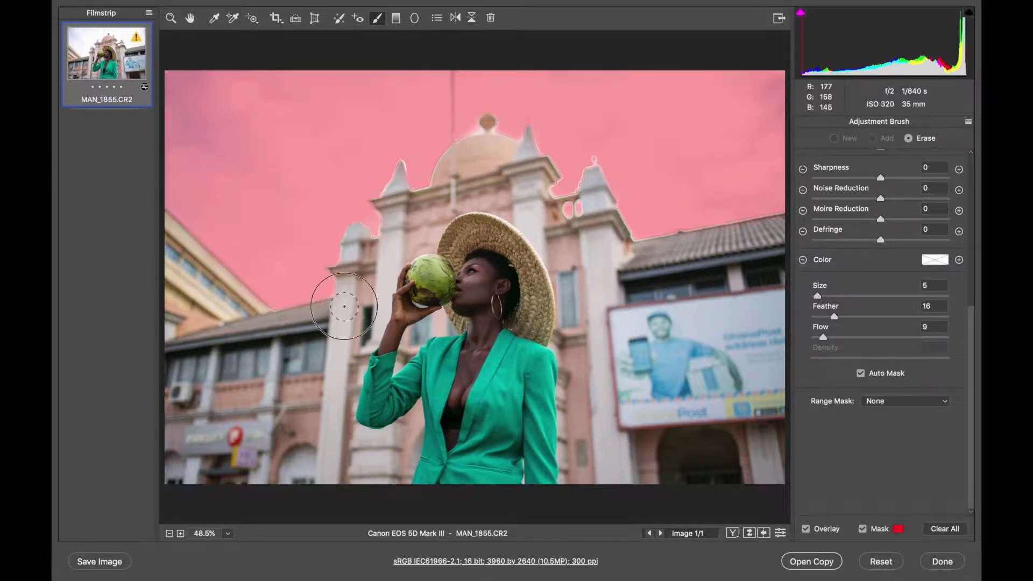
key("alt")
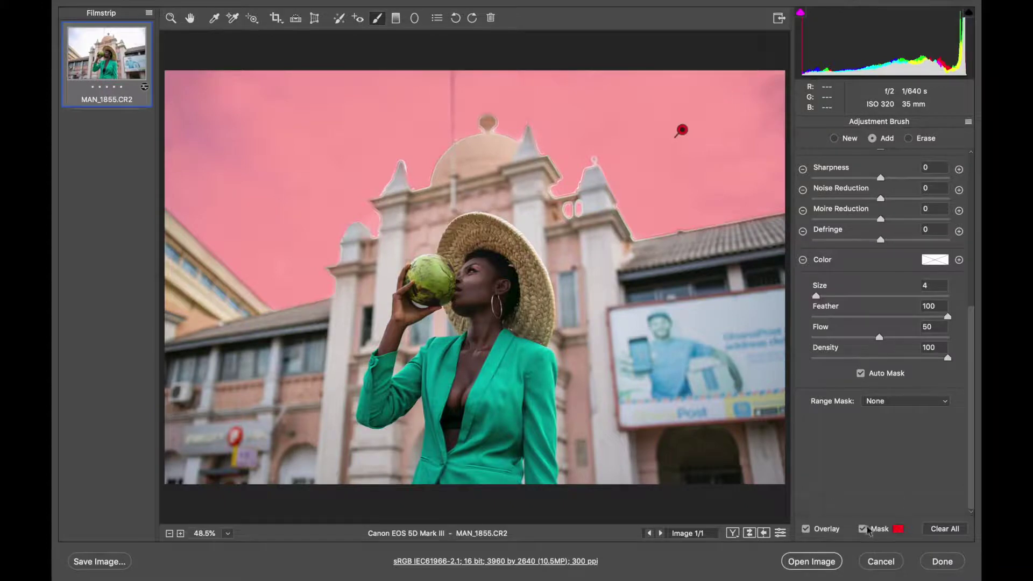
Disable Auto Mask and fill the unmasked sky fringe around the dome and turrets with a size 1 brush.
left_click(861, 374)
scroll(841, 220, "up", 5)
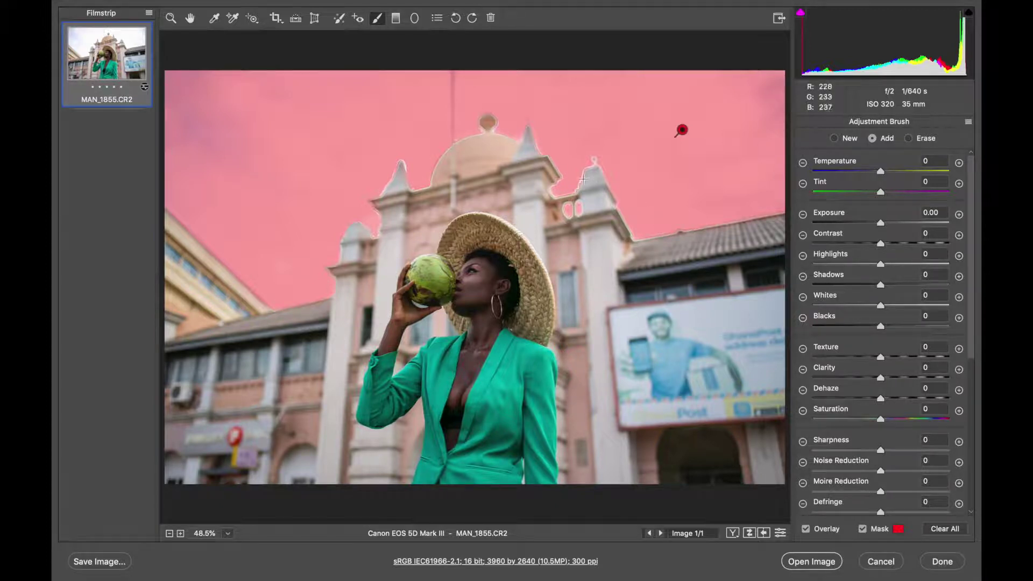
mouse_move(587, 166)
left_mouse_down()
mouse_move(600, 157)
mouse_move(576, 170)
mouse_move(580, 189)
mouse_move(550, 193)
mouse_move(562, 177)
mouse_move(554, 157)
mouse_move(531, 120)
mouse_move(522, 131)
mouse_move(516, 143)
mouse_move(616, 209)
mouse_move(678, 233)
mouse_move(748, 211)
mouse_move(599, 156)
mouse_move(560, 189)
mouse_move(535, 132)
mouse_move(508, 138)
mouse_move(496, 117)
mouse_move(393, 171)
mouse_move(379, 227)
mouse_move(342, 240)
mouse_move(330, 293)
left_mouse_up()
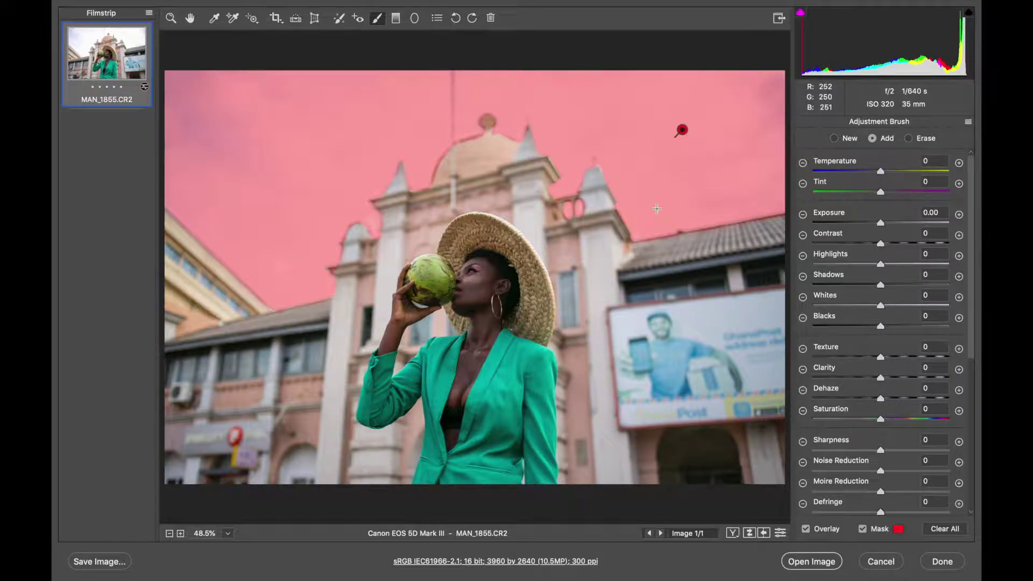
Hide the mask overlay and set the masked sky's Exposure to -0.75 and Highlights to +19.
left_click(863, 529)
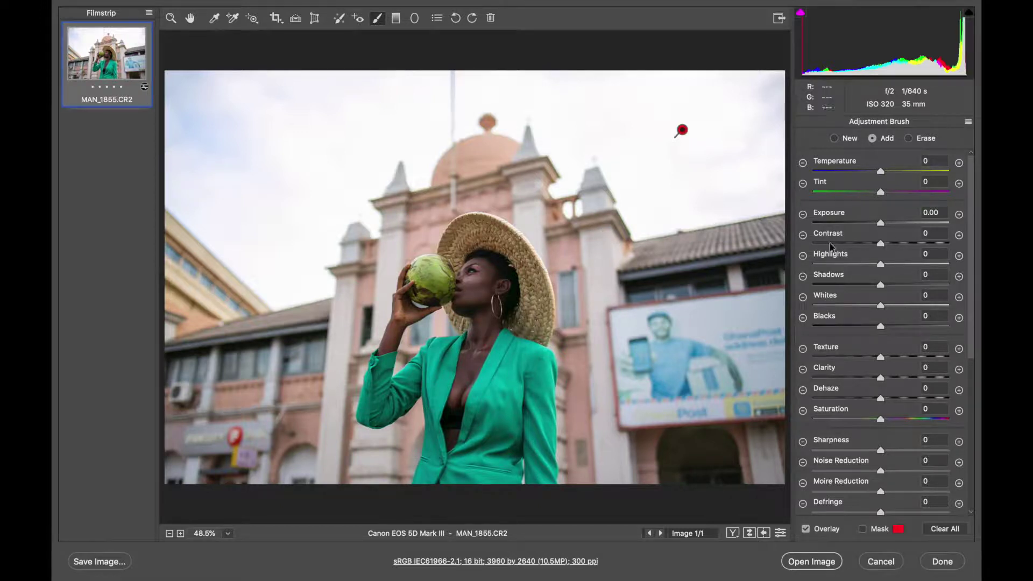
left_click_drag(878, 225, 869, 225)
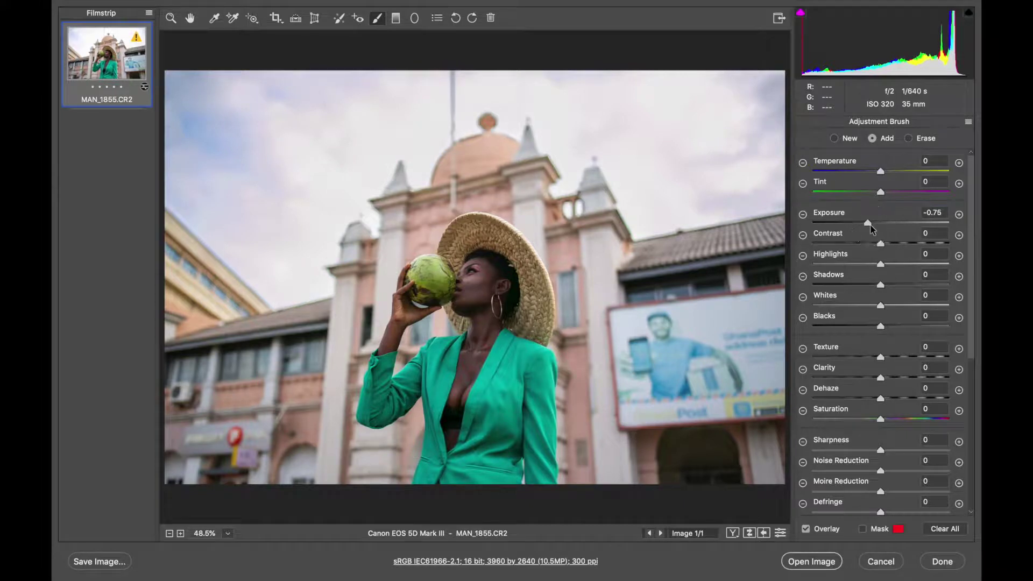
left_click_drag(878, 263, 892, 263)
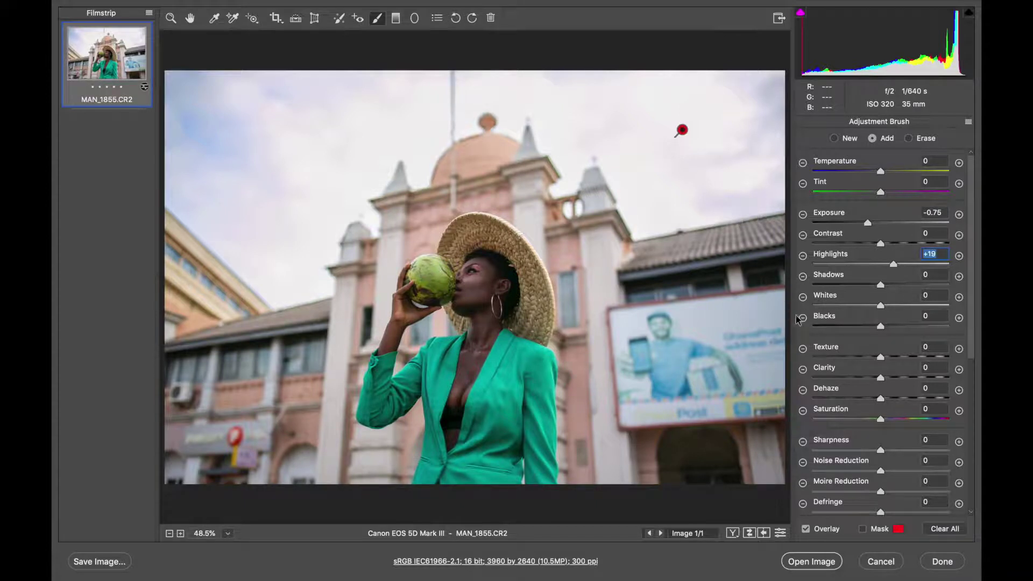
Set the masked sky's Blacks to -10 and its Saturation to -46.
left_click_drag(890, 326, 876, 329)
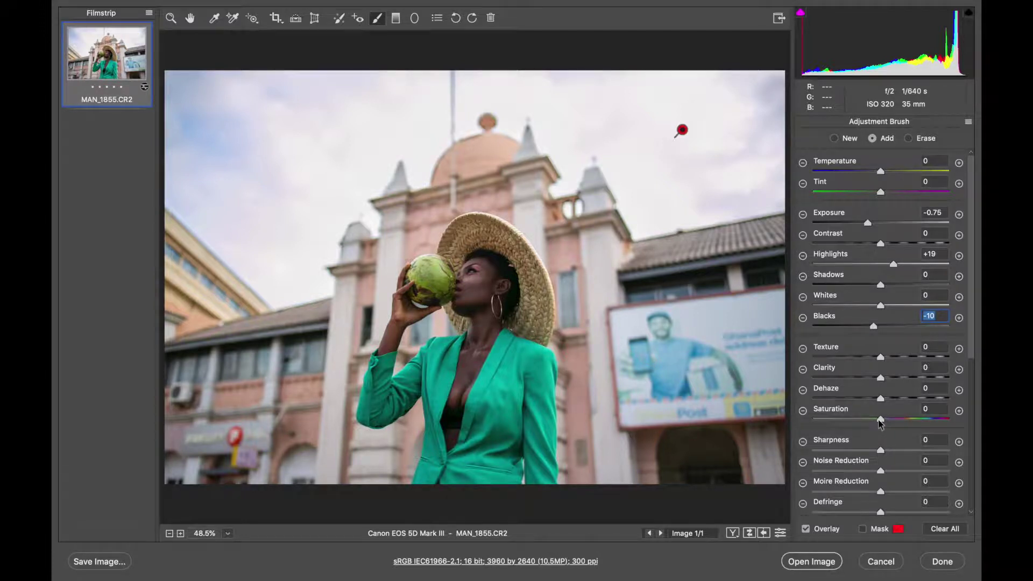
left_click_drag(880, 421, 851, 428)
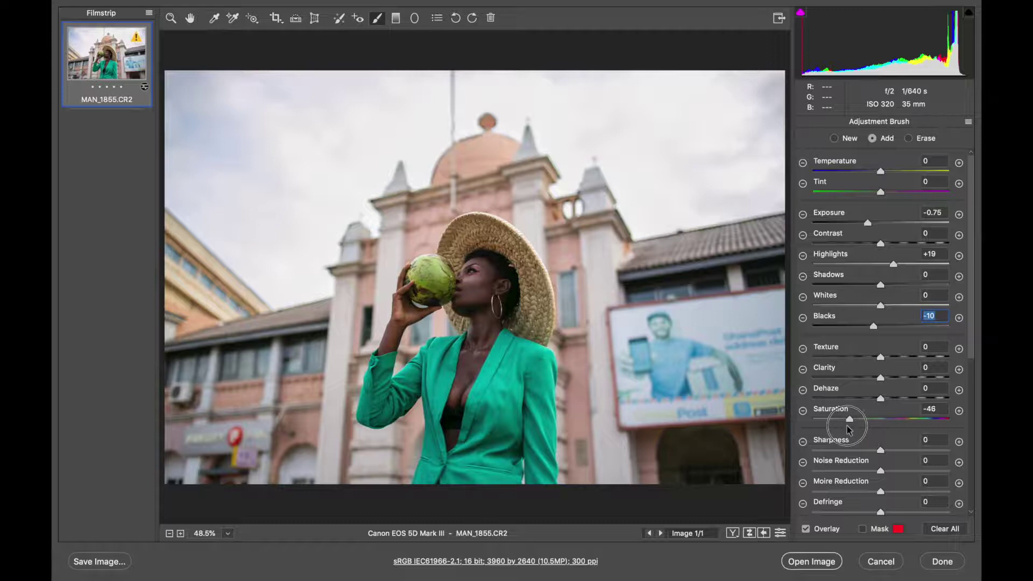
left_click_drag(847, 425, 847, 425)
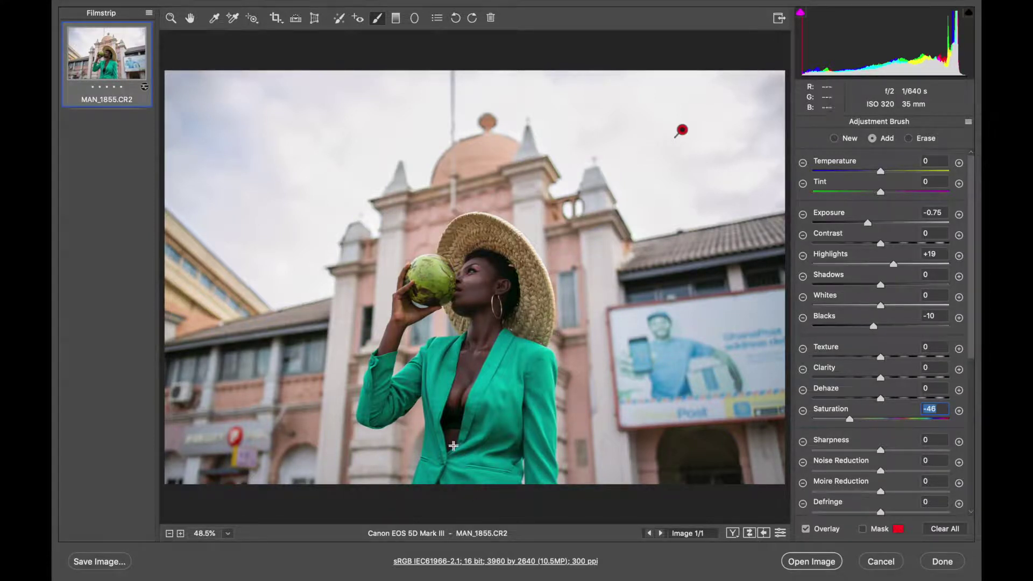
Review the sky brush settings and compare the photo with the local adjustment off and on.
scroll(903, 252, "down", 5)
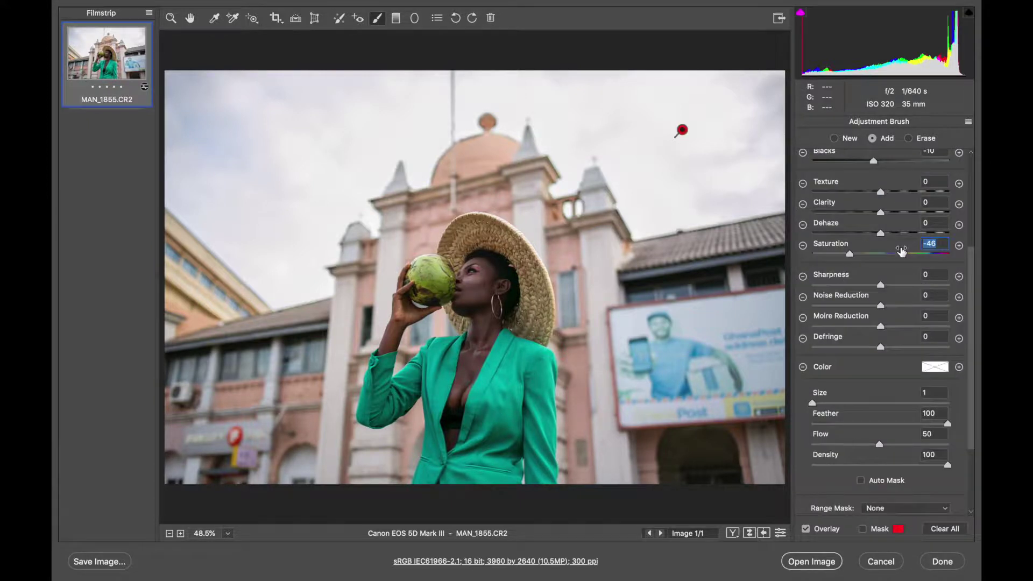
scroll(901, 251, "up", 4)
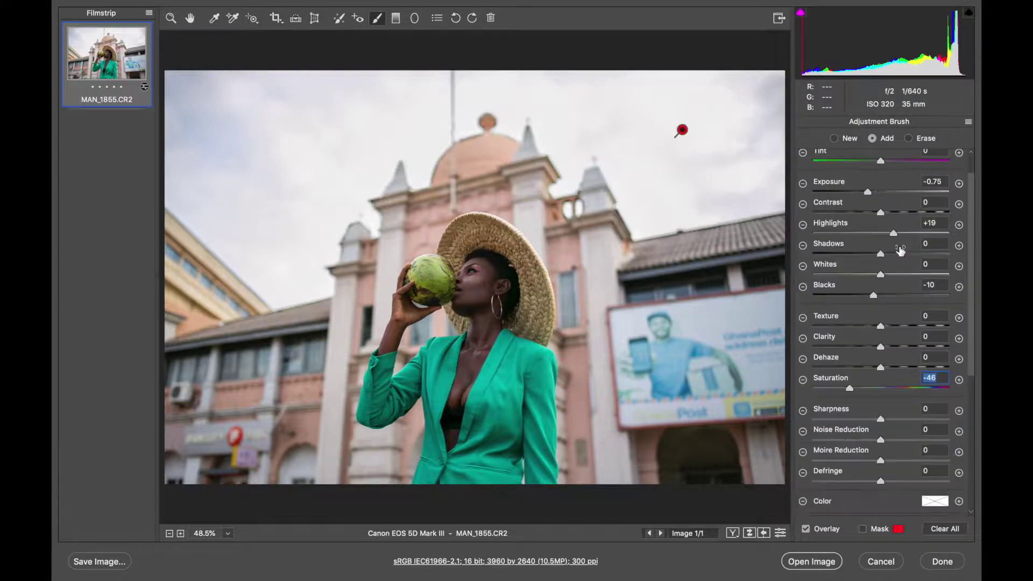
key("Delete")
left_click(781, 533)
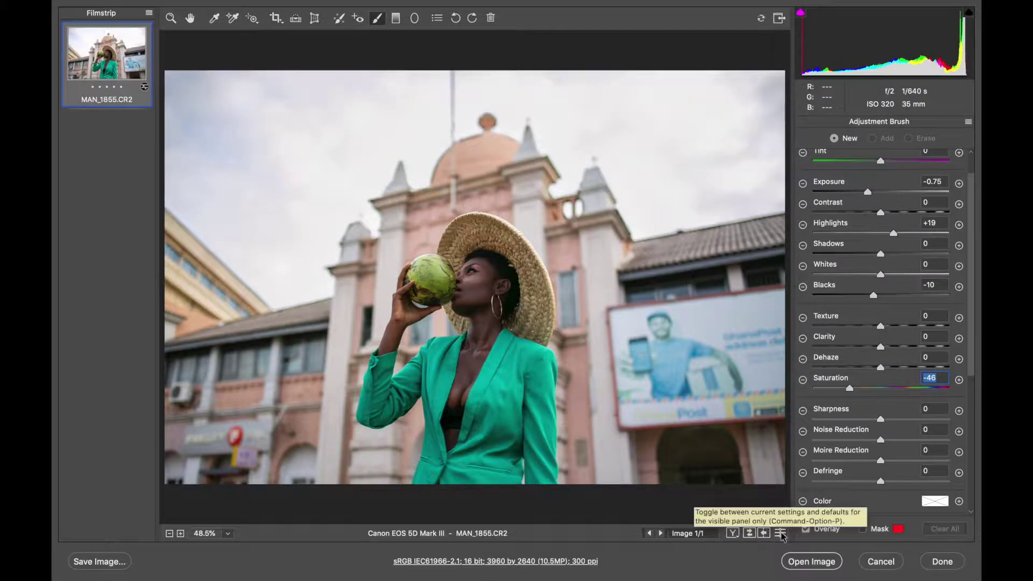
left_click(780, 533)
left_click(780, 533)
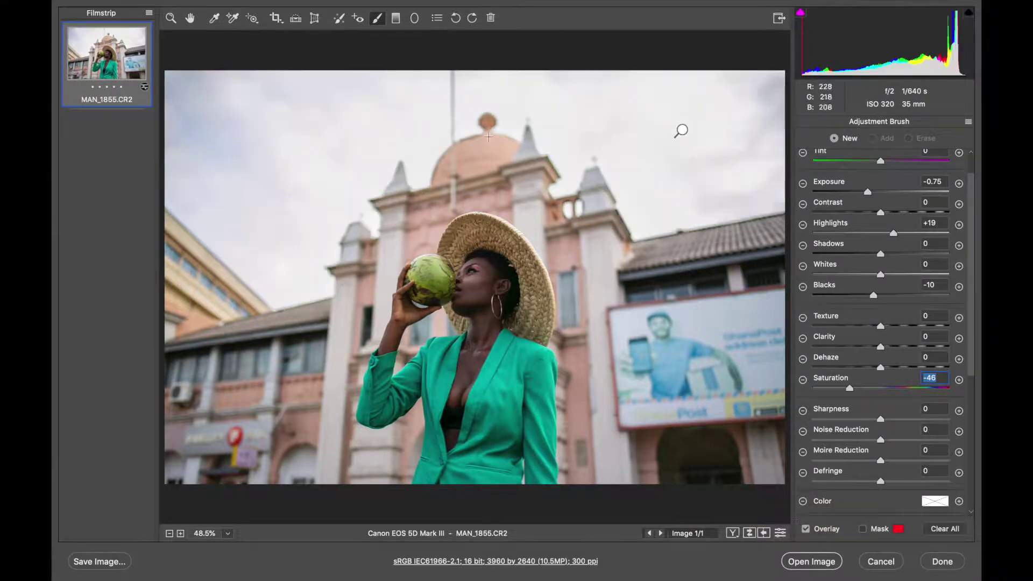
Compare the photo with the sky brush adjustment off and on, and leave the Adjustment Brush.
left_click(780, 534)
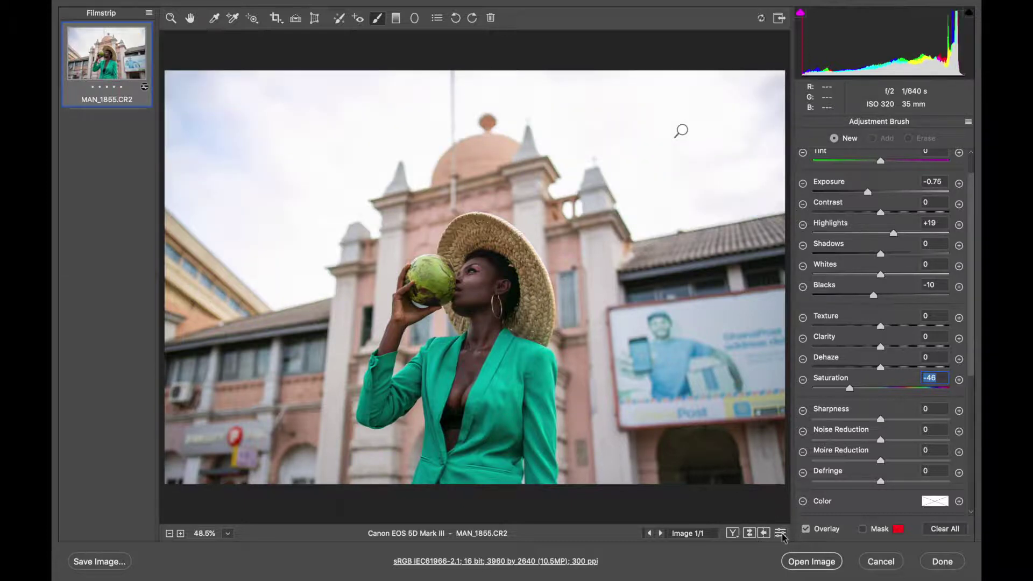
left_click(781, 533)
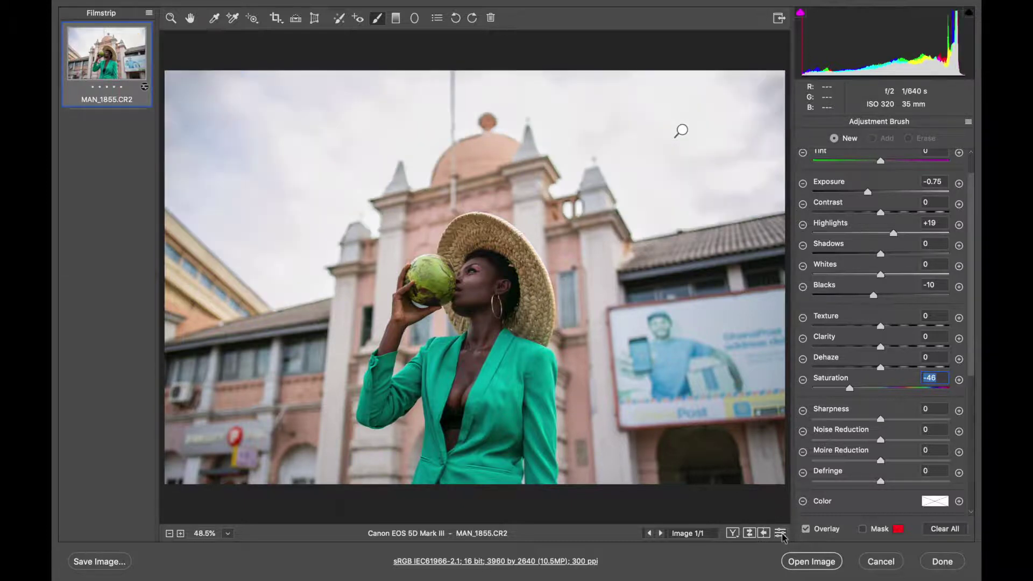
left_click(170, 19)
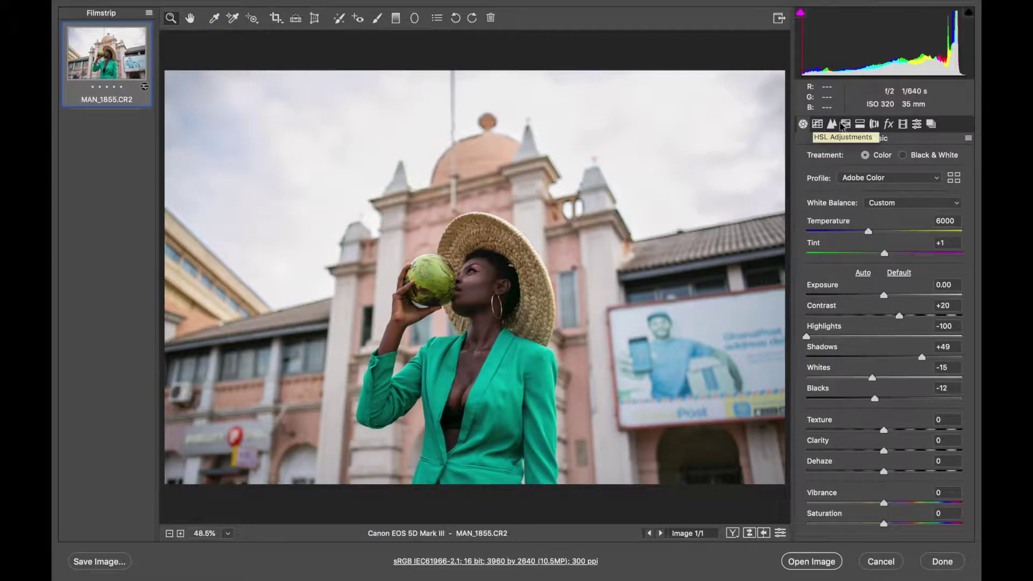
Set the HSL Hue values to Oranges -15, Yellows -80, Greens -79, Aquas +28 and Blues -70.
left_click(845, 125)
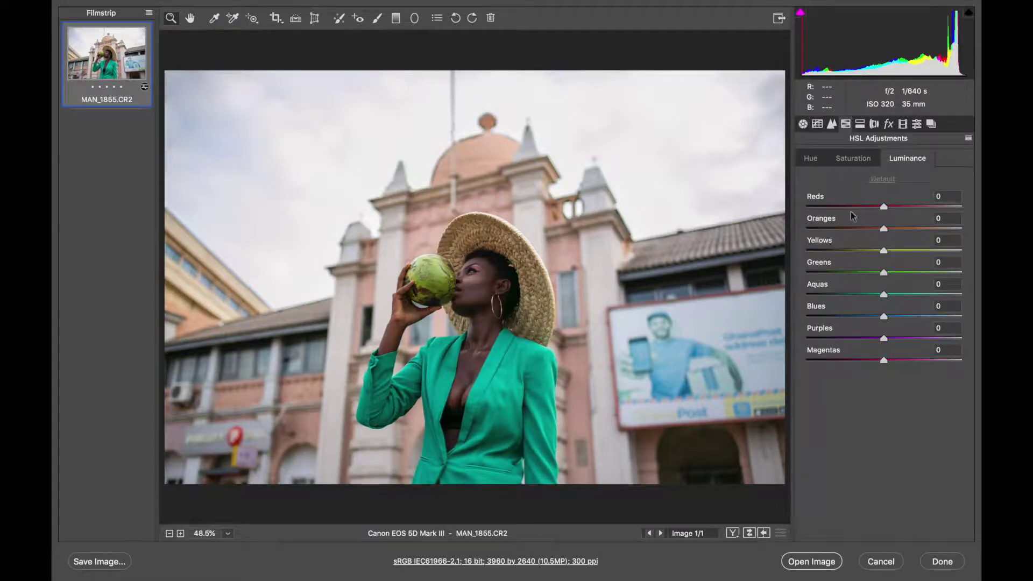
left_click(819, 160)
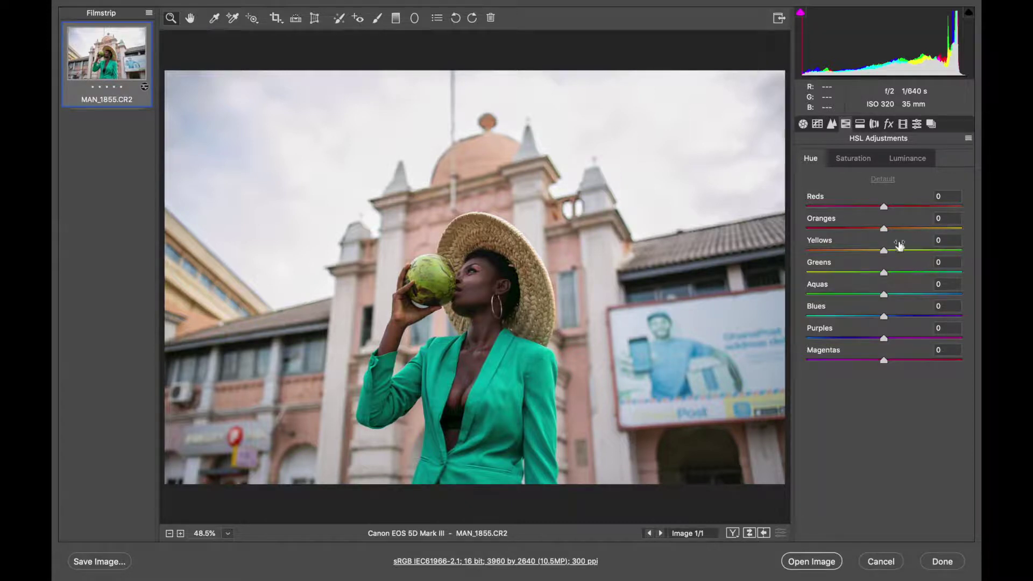
left_click_drag(884, 228, 862, 230)
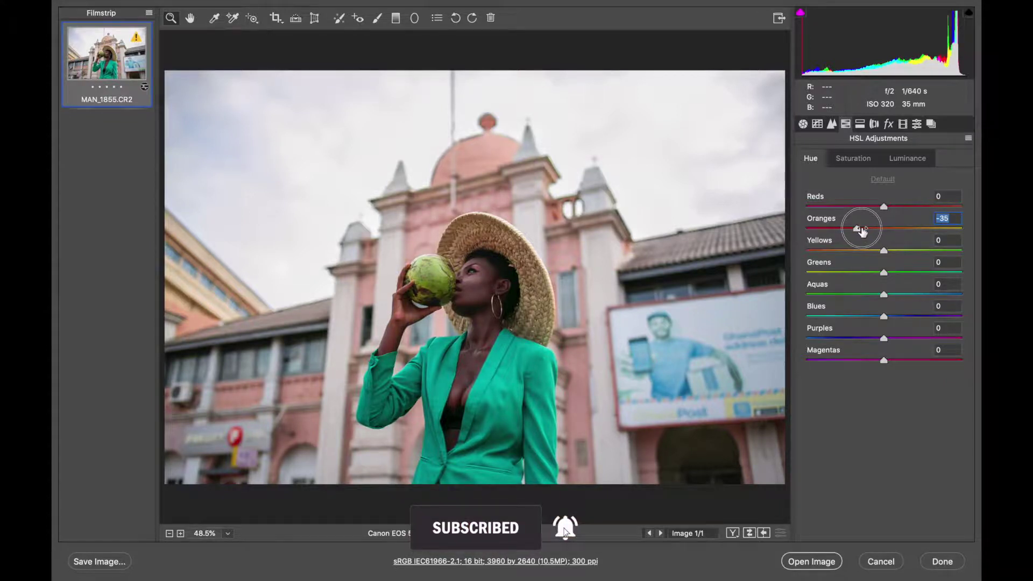
left_click_drag(862, 230, 822, 252)
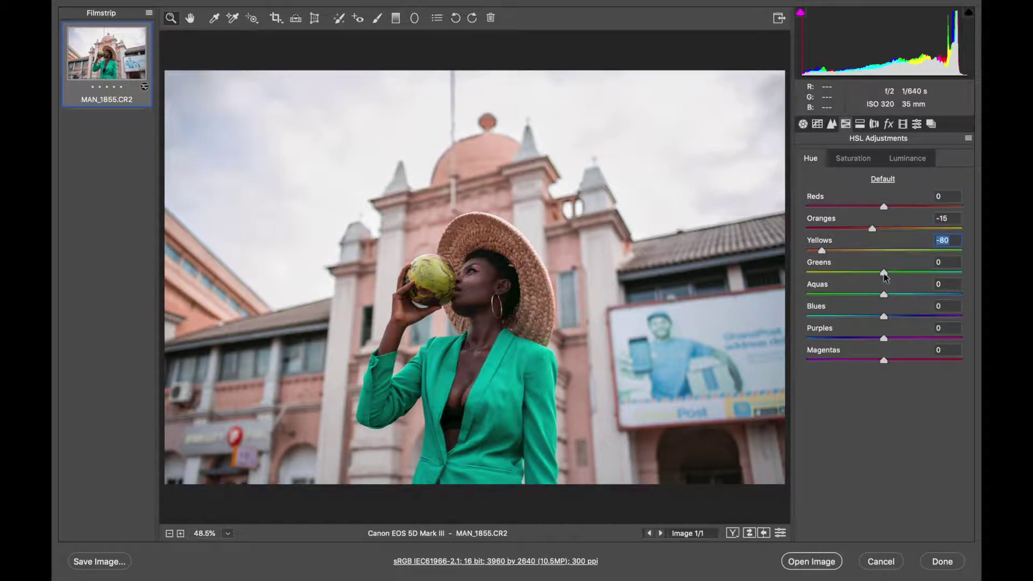
left_click_drag(885, 273, 825, 277)
left_click_drag(883, 295, 830, 323)
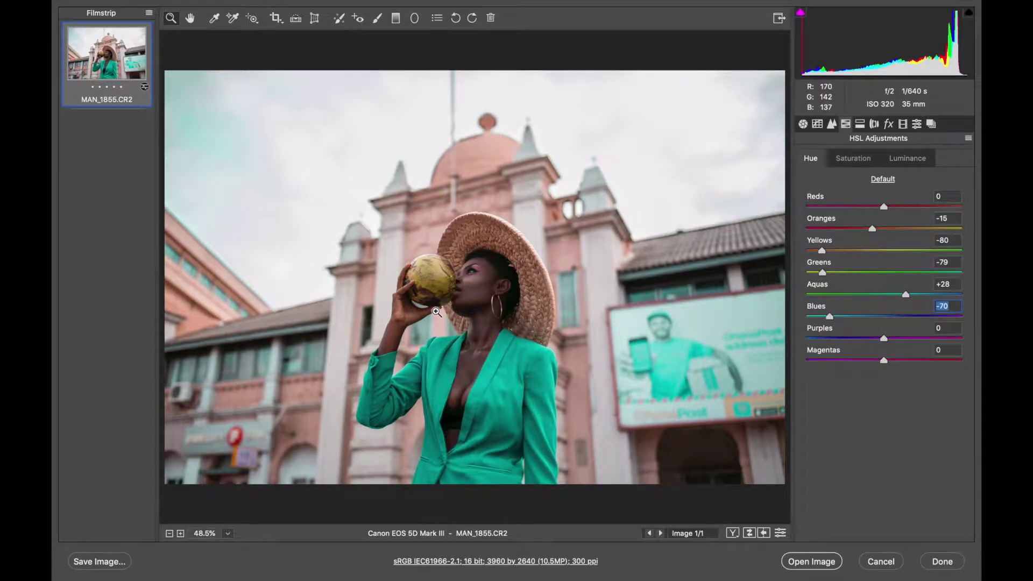
Try a higher Saturation on the existing sky brush adjustment, and undo the change.
left_click(377, 18)
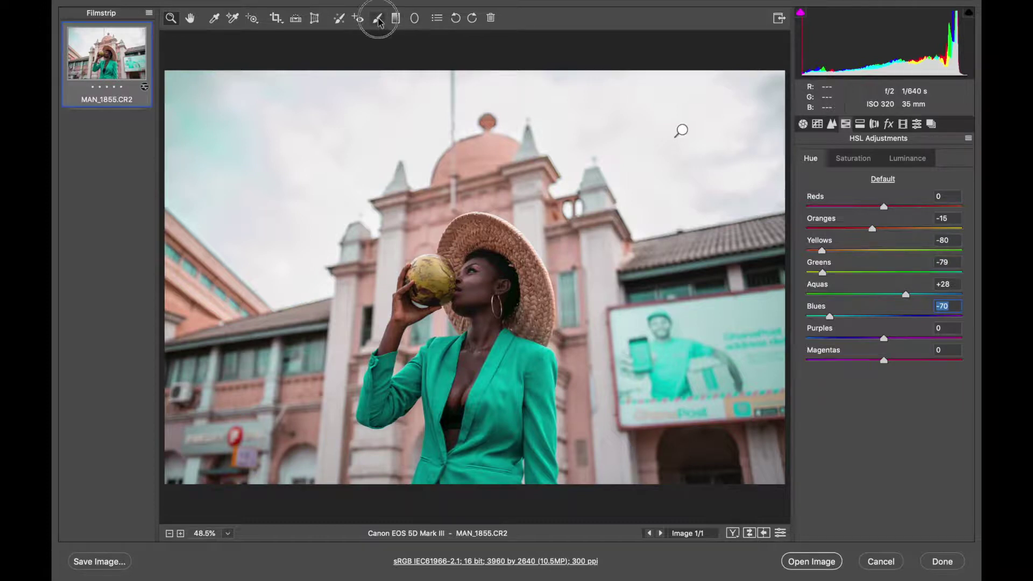
left_click(682, 132)
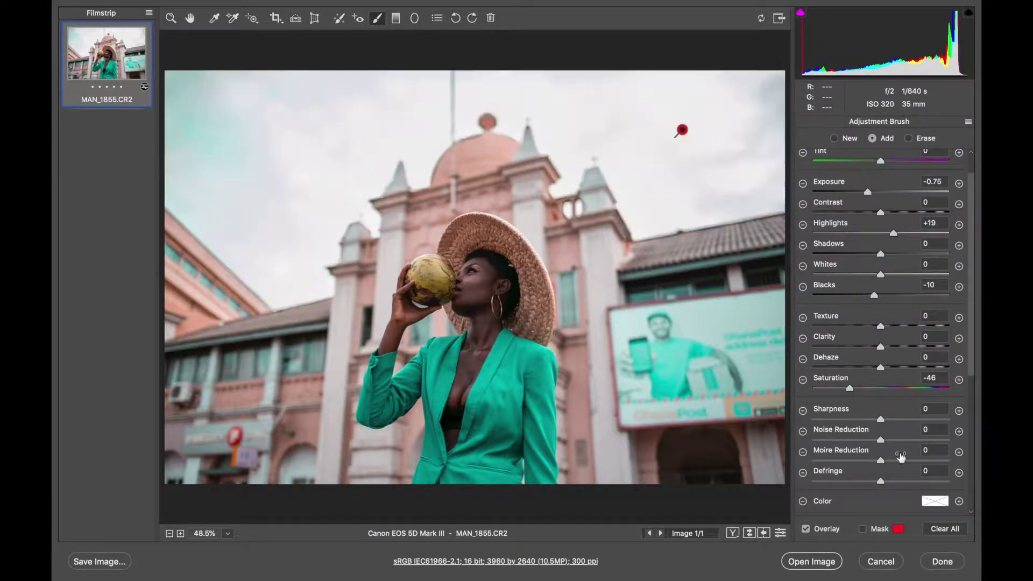
mouse_move(849, 388)
left_mouse_down()
mouse_move(941, 387)
mouse_move(902, 392)
left_mouse_up()
key("super+z")
left_click(171, 18)
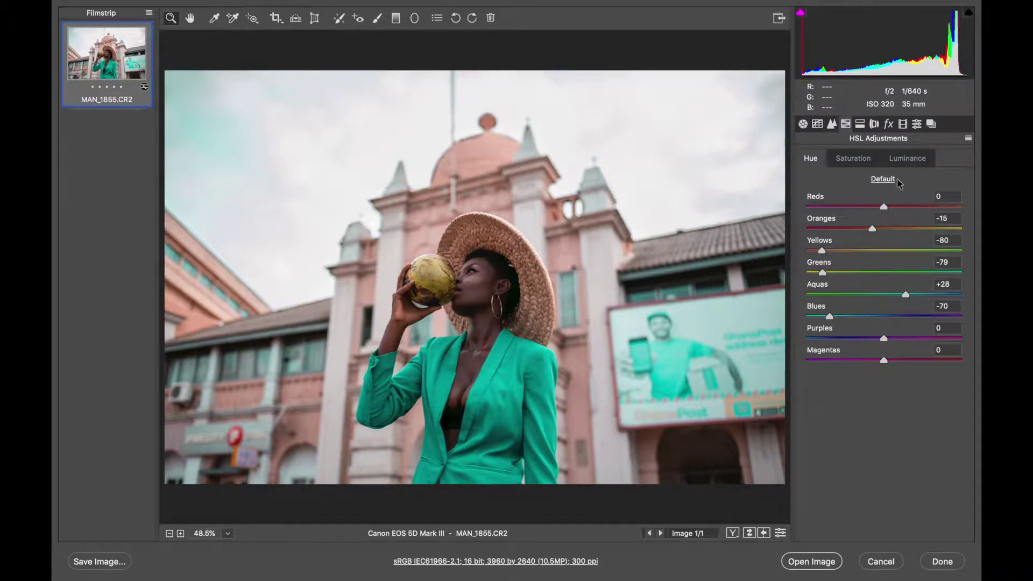
Set the HSL Saturation values to Oranges +25, Yellows +50, Greens -33, Aquas +56 and Blues +14.
left_click(863, 158)
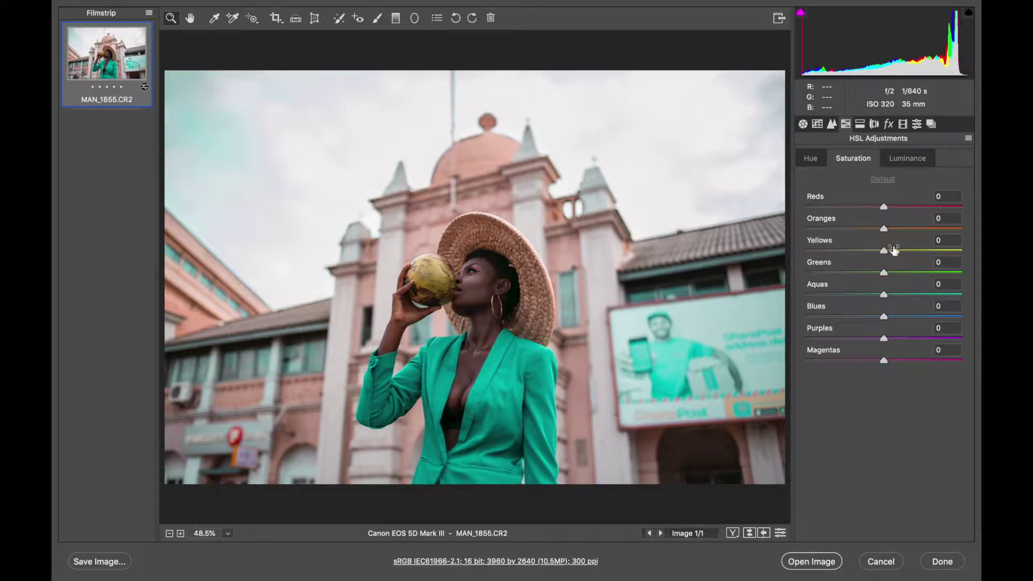
left_click_drag(886, 231, 854, 276)
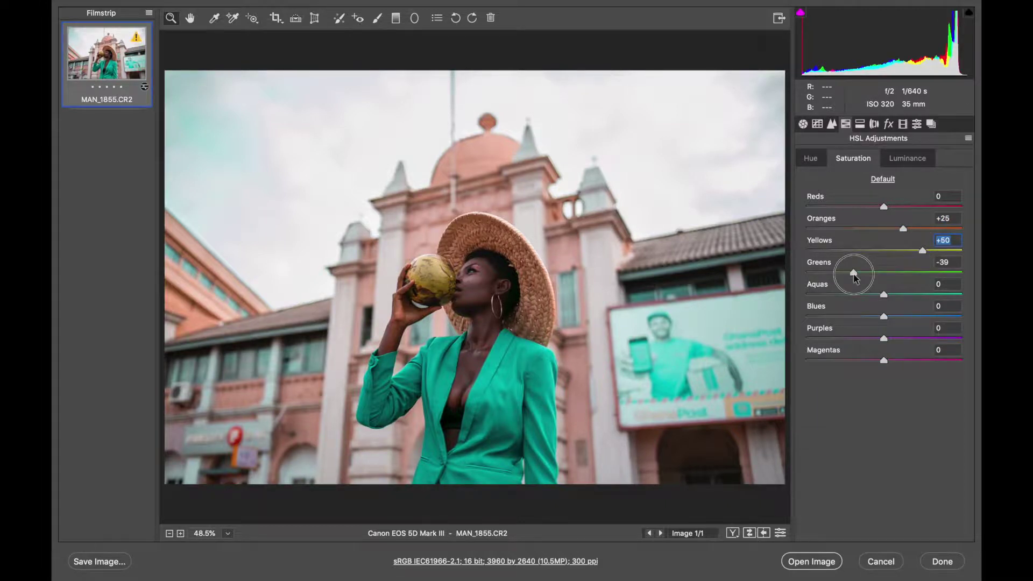
mouse_move(857, 278)
left_mouse_down()
mouse_move(902, 268)
mouse_move(857, 275)
left_mouse_up()
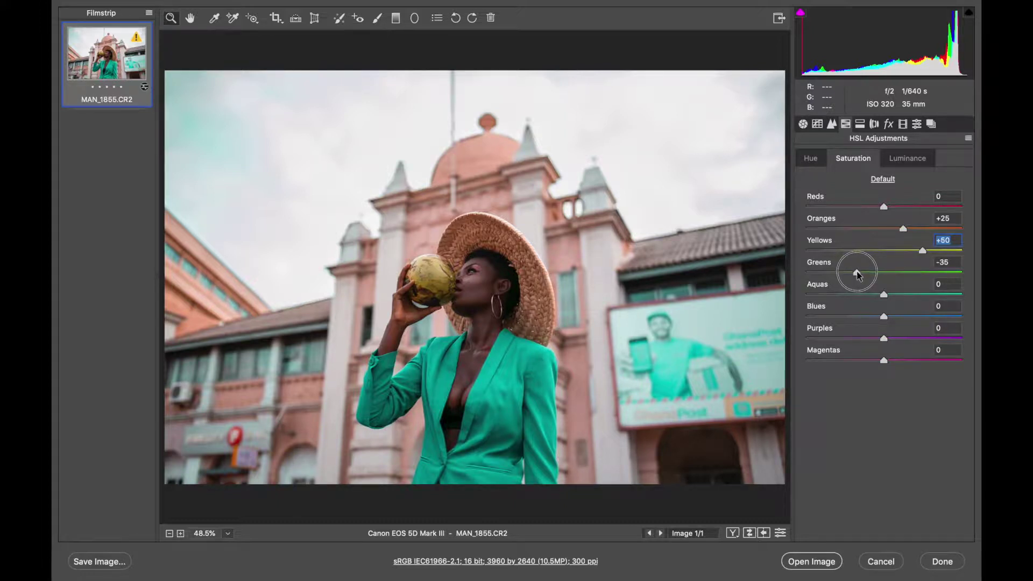
left_click_drag(858, 275, 859, 275)
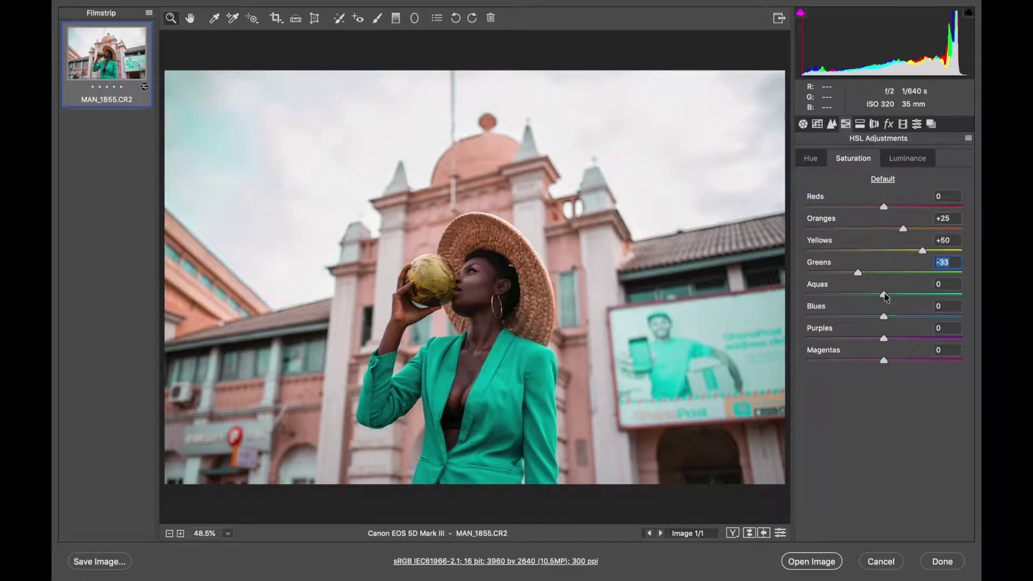
left_click_drag(890, 295, 931, 295)
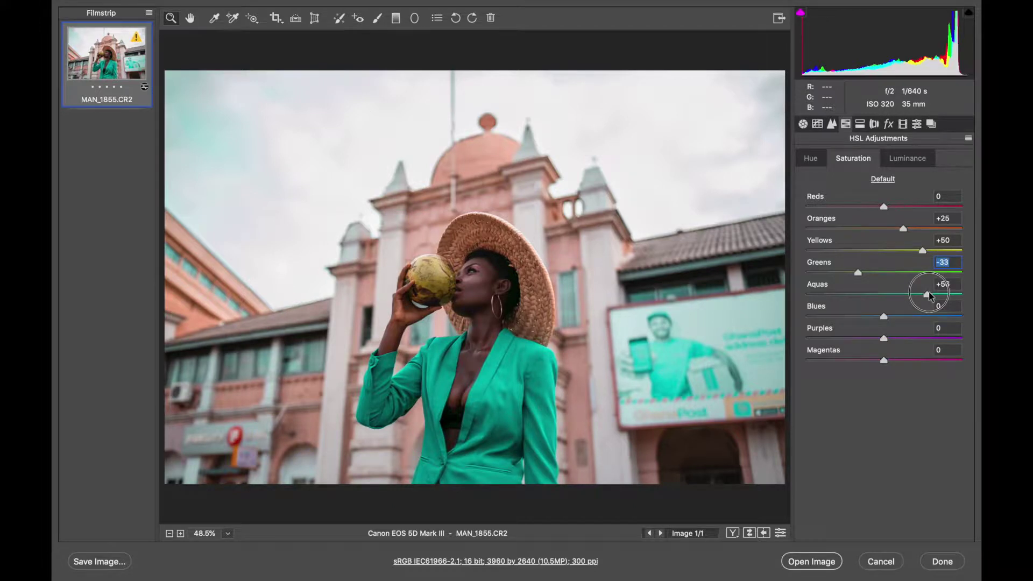
left_click_drag(930, 295, 896, 321)
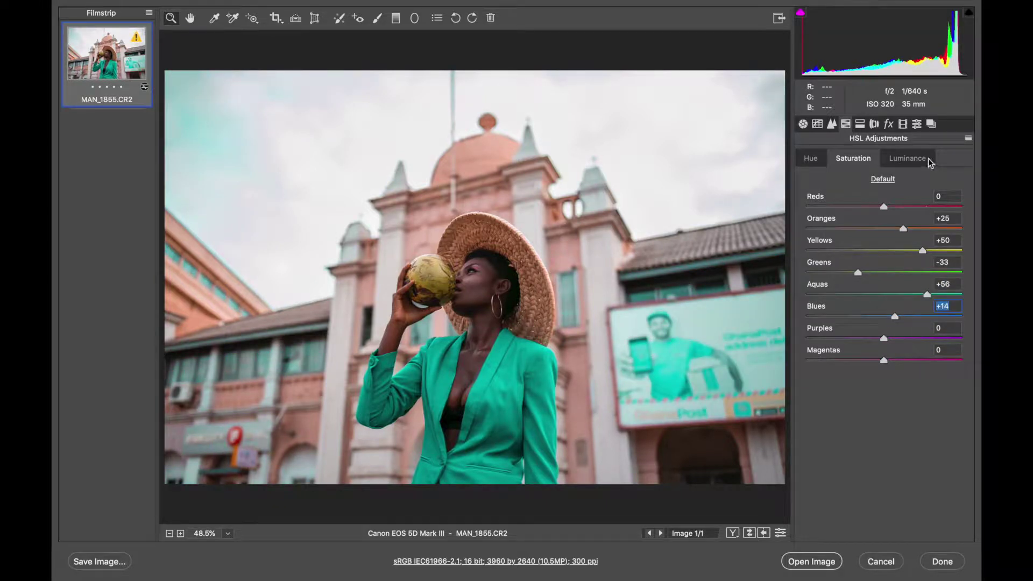
Set the HSL Luminance values to Blues -23, Aquas +13, Yellows +15 and Oranges -4, and compare the photo without and with the HSL changes.
left_click(924, 161)
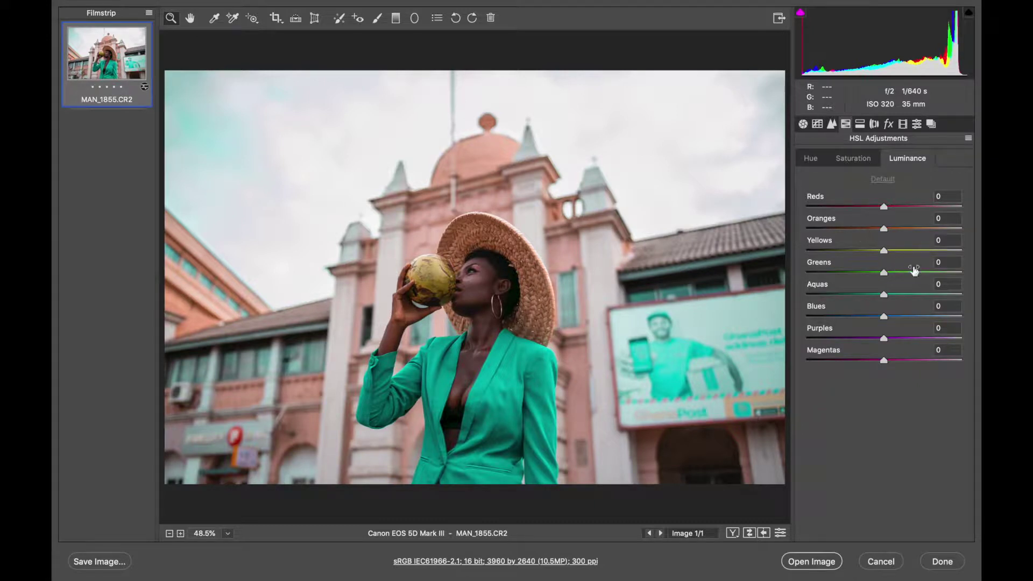
mouse_move(884, 317)
left_mouse_down()
mouse_move(858, 318)
mouse_move(876, 319)
left_mouse_up()
mouse_move(875, 318)
left_mouse_down()
mouse_move(900, 317)
mouse_move(866, 320)
left_mouse_up()
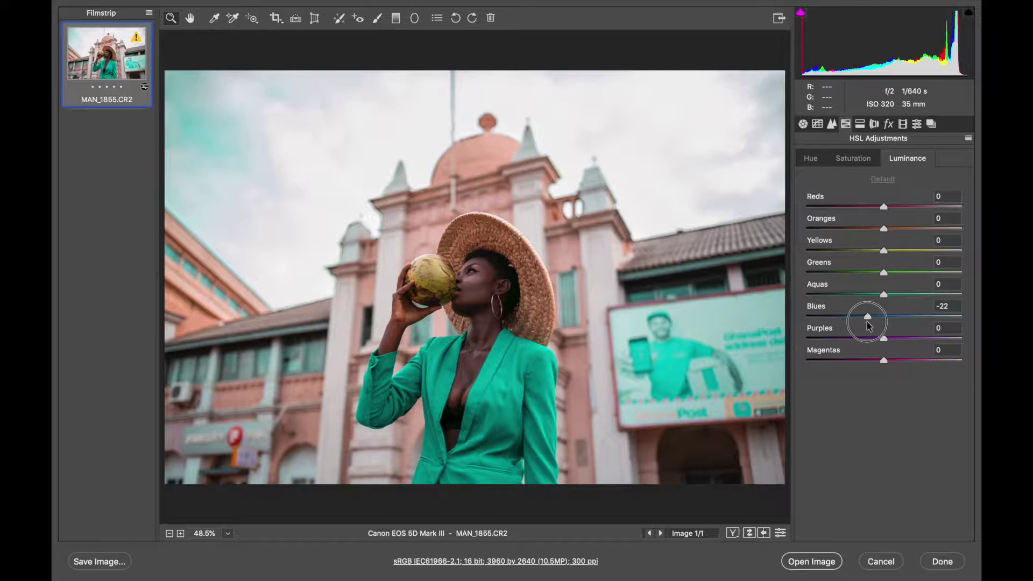
left_click(866, 321)
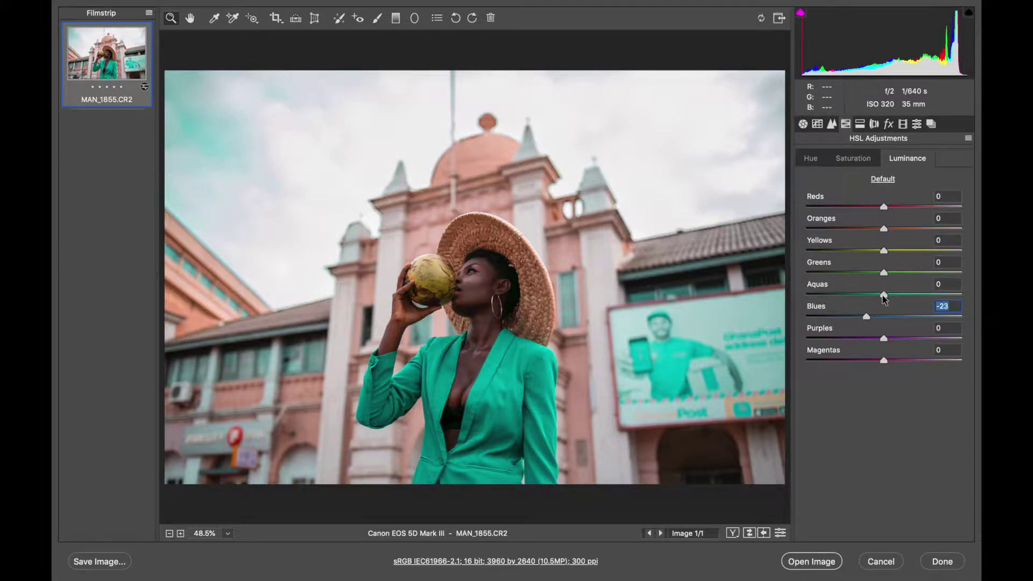
left_click_drag(884, 294, 894, 294)
left_click(884, 250)
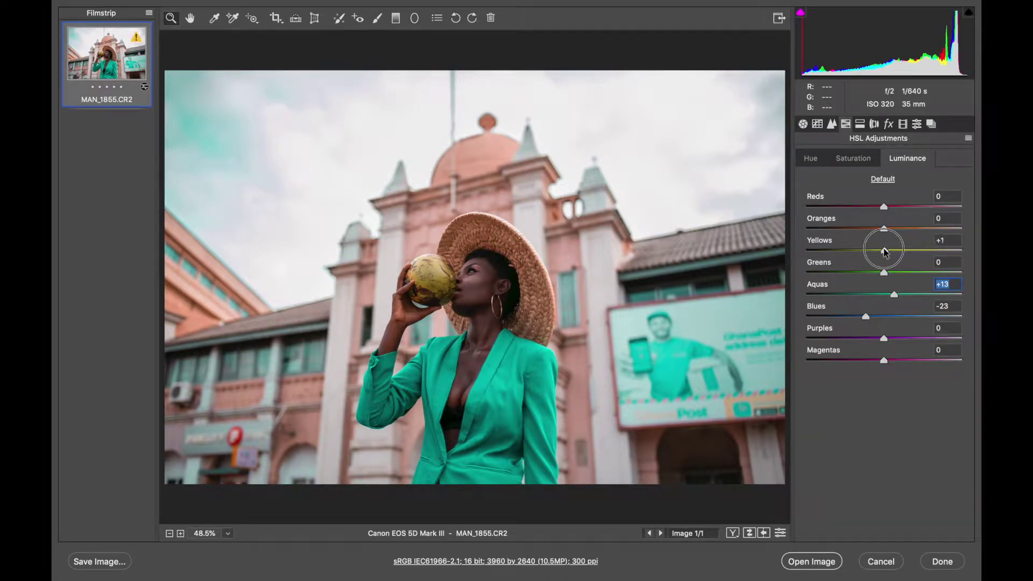
left_click_drag(886, 252, 882, 231)
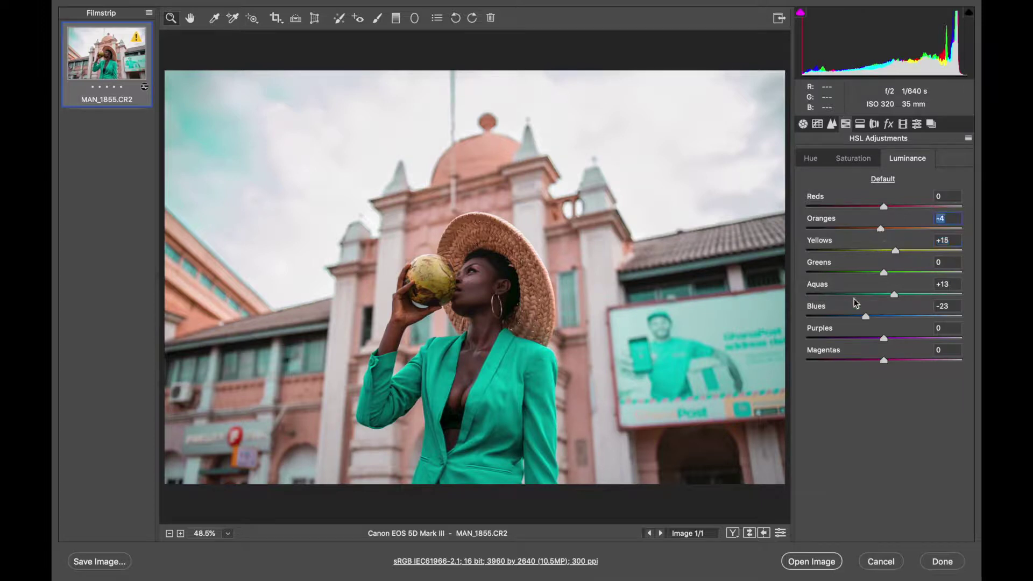
left_click(780, 533)
left_click(780, 534)
Paint a new Adjustment Brush mask over the Post billboard, and hide the mask overlay.
left_click(378, 19)
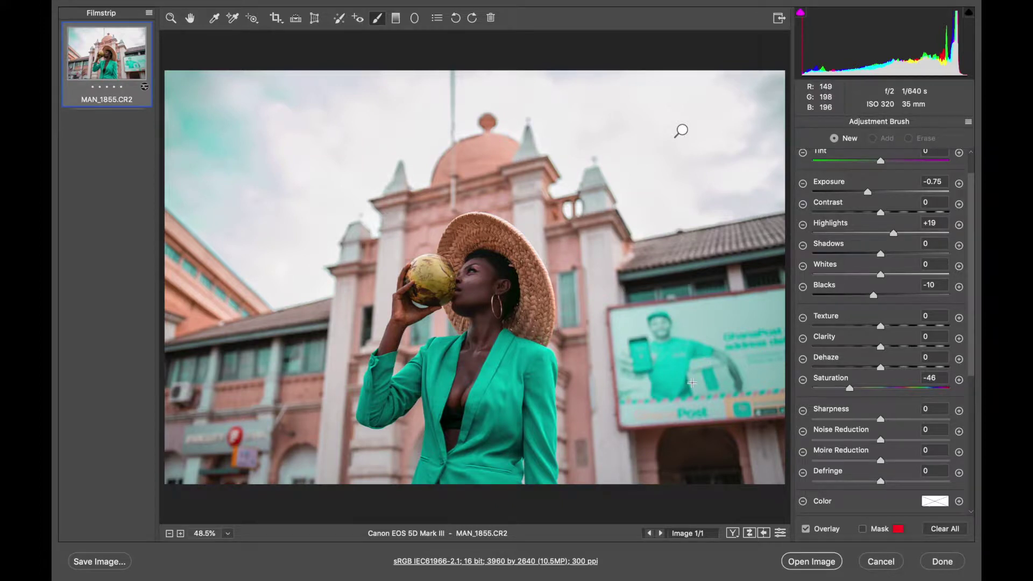
mouse_move(700, 354)
left_mouse_down()
mouse_move(745, 332)
mouse_move(716, 307)
mouse_move(628, 369)
mouse_move(749, 410)
left_mouse_up()
key("y")
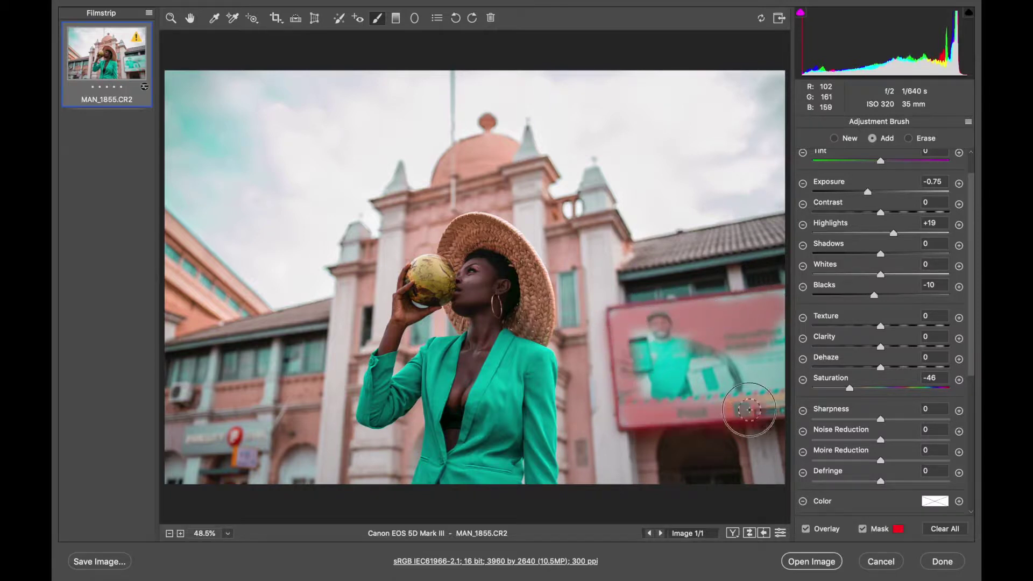
key("alt")
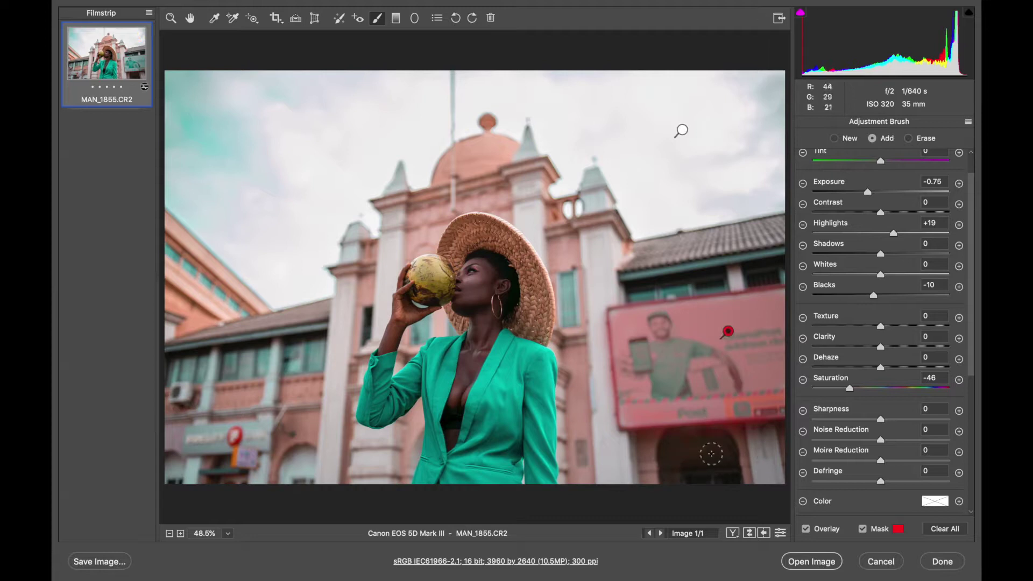
key("alt")
left_click(862, 530)
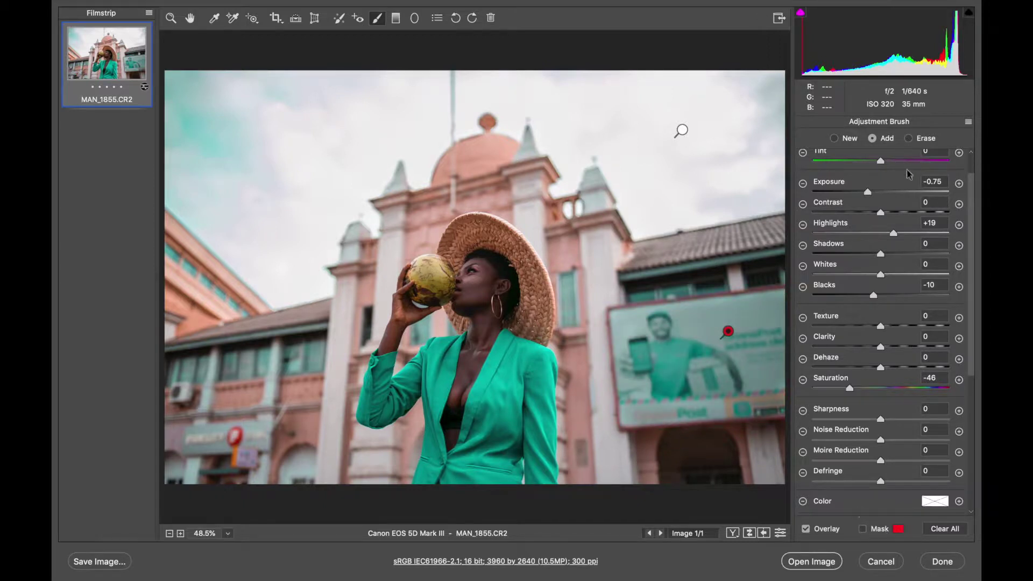
Set the billboard brush to Exposure -0.45, Highlights +35, Shadows +3 and Saturation -36, and compare the photo with local adjustments off and on.
left_click_drag(868, 191, 869, 192)
left_click_drag(870, 193, 875, 194)
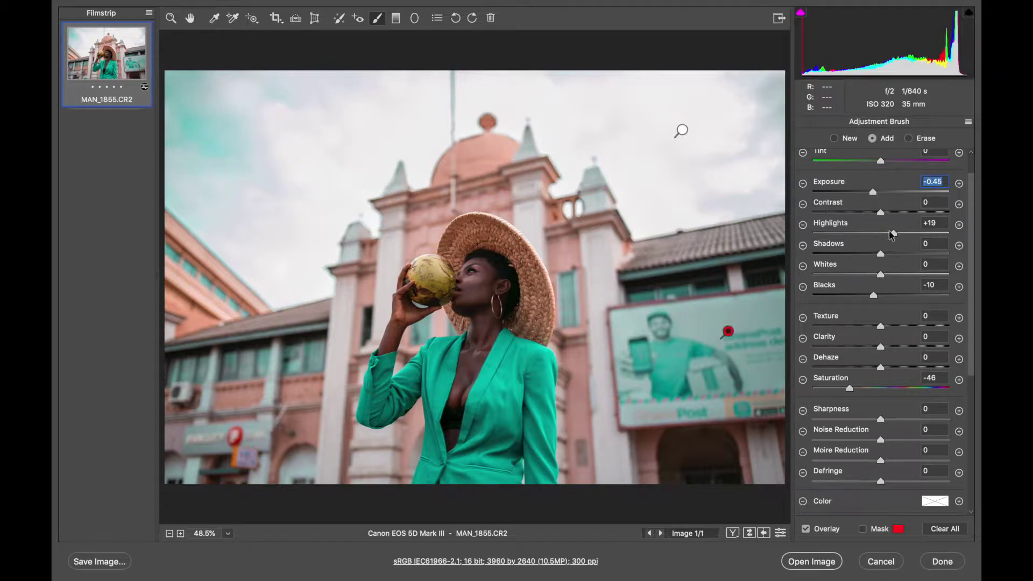
left_click_drag(896, 234, 883, 254)
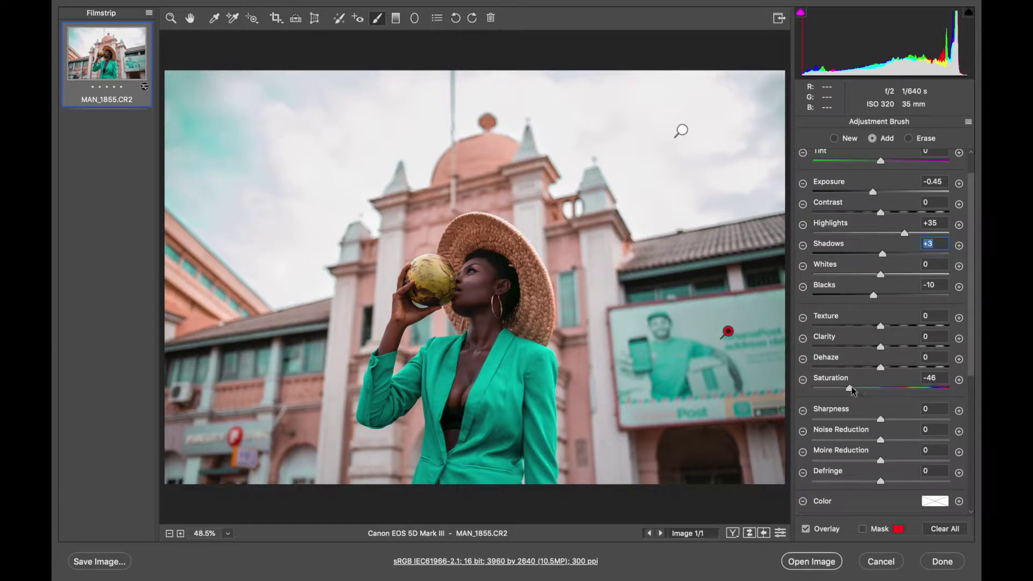
mouse_move(851, 388)
left_mouse_down()
mouse_move(867, 387)
mouse_move(855, 389)
left_mouse_up()
left_click(785, 534)
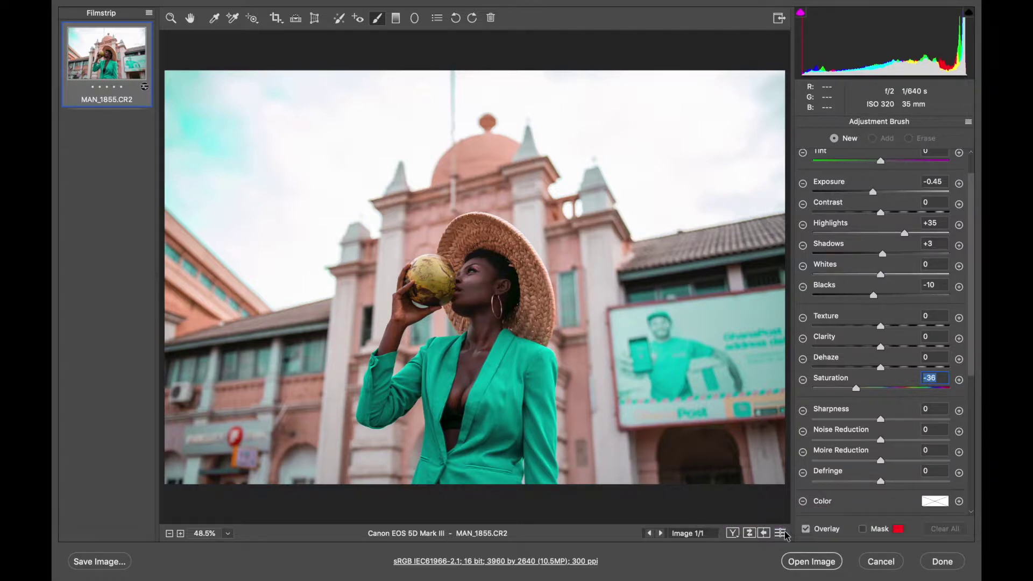
left_click(784, 534)
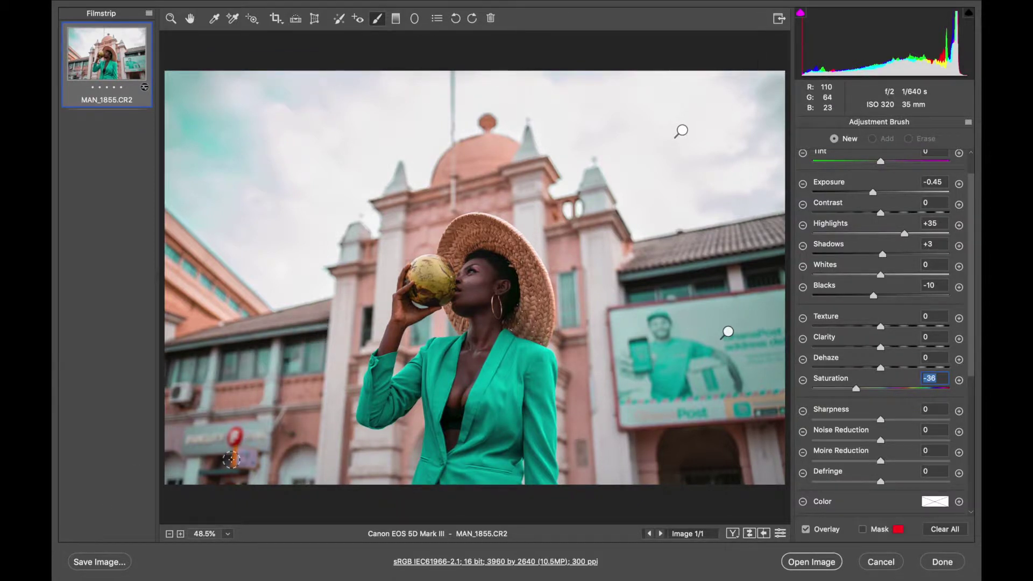
Paint a new brush mask over the small red and orange signs on the building behind her raised arm, and hide the overlay.
mouse_move(231, 459)
left_mouse_down()
mouse_move(239, 433)
mouse_move(237, 447)
left_mouse_up()
left_click(863, 530)
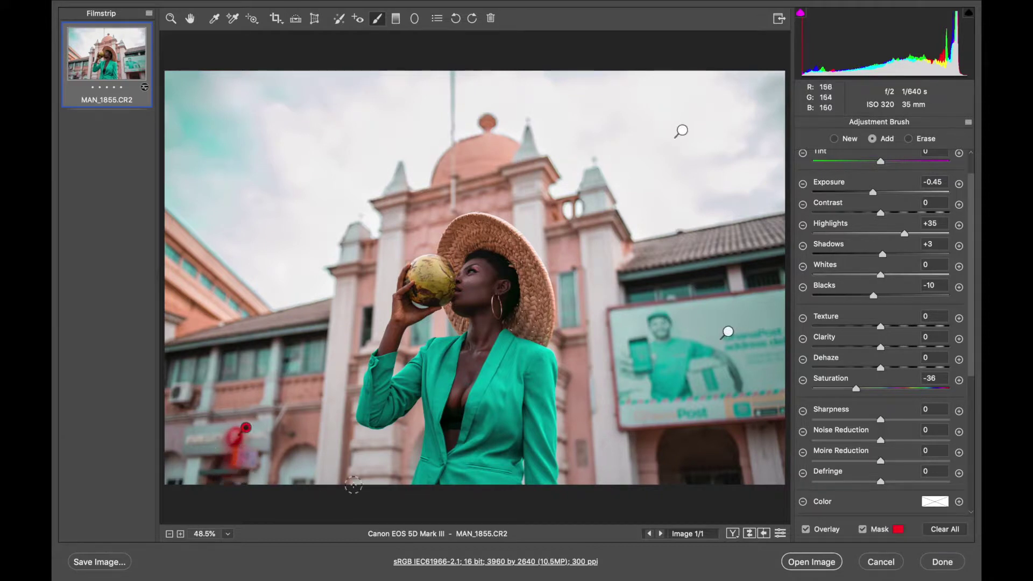
left_click(863, 529)
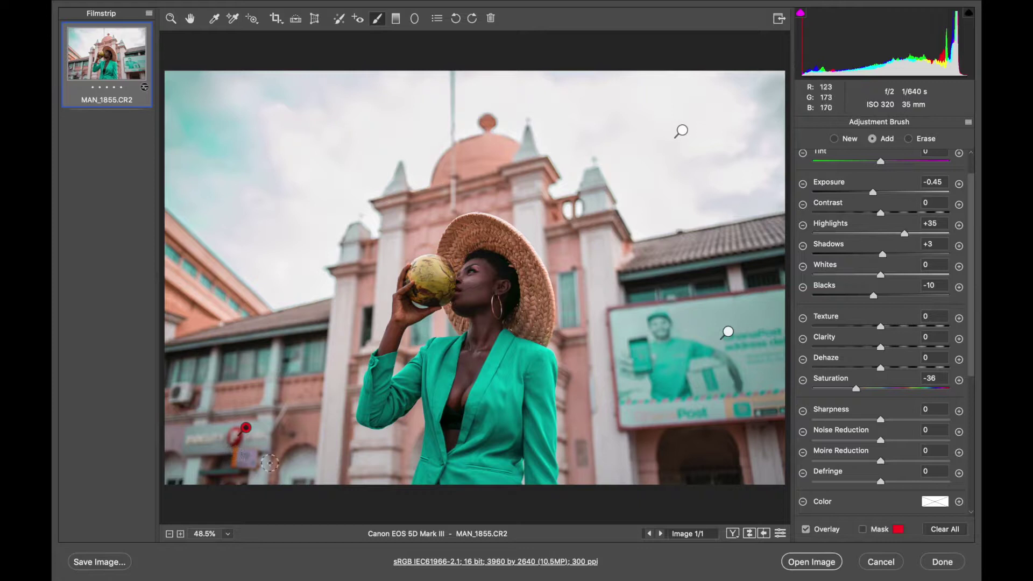
Reset the sign brush's Exposure, Highlights, Shadows and Blacks to 0.
left_click(934, 182)
type("0")
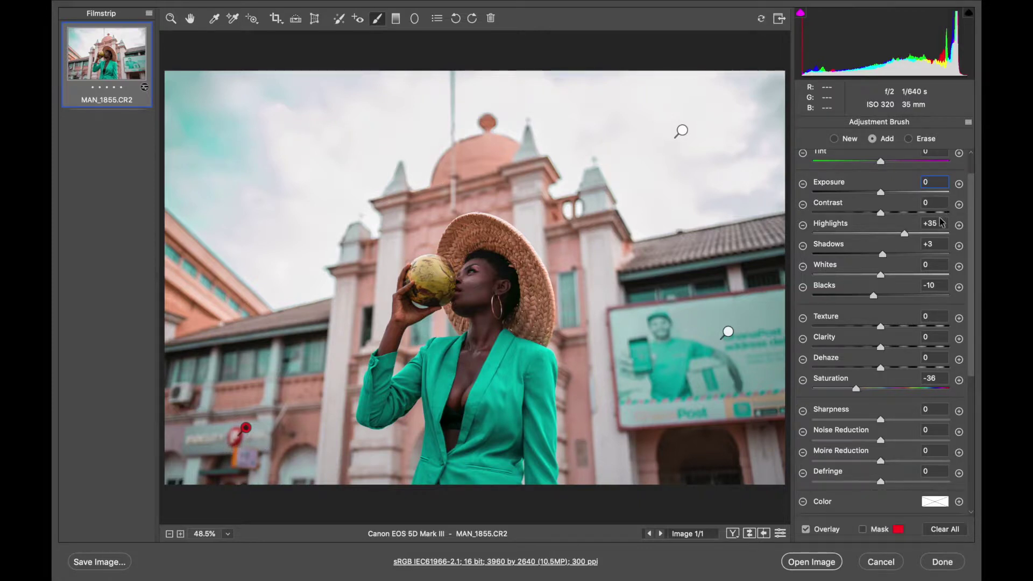
left_click(932, 224)
type("0")
left_click(932, 244)
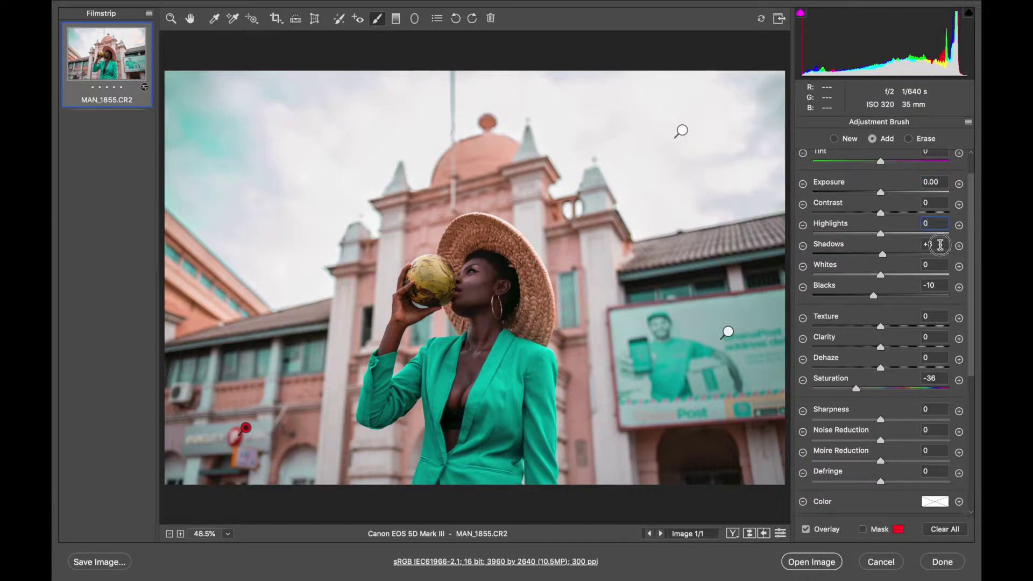
type("0")
left_click(927, 287)
type("0")
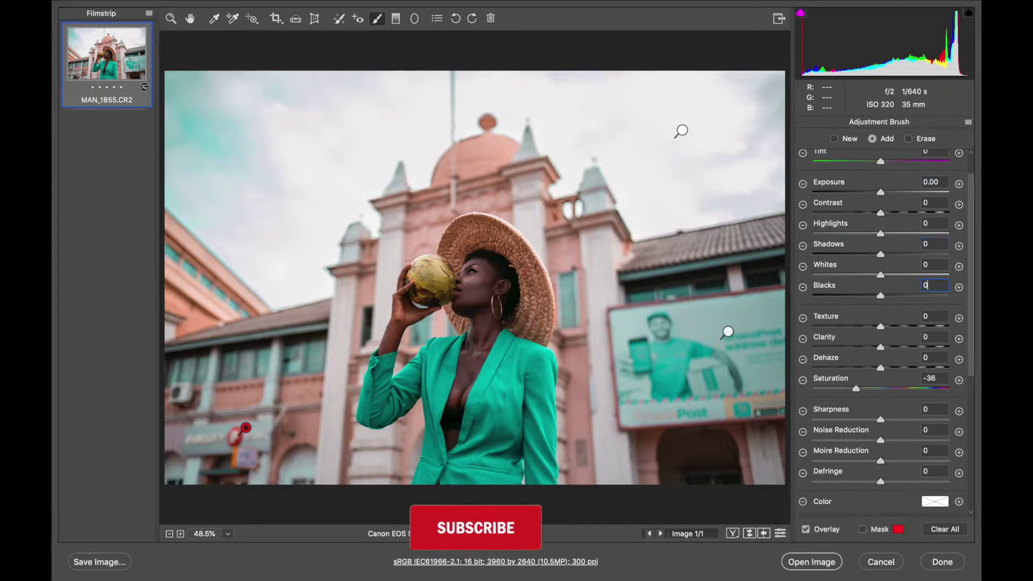
Set the sign brush's Saturation to -46, compare the photo with local adjustments off and on, and leave the Adjustment Brush.
left_click_drag(856, 388, 851, 389)
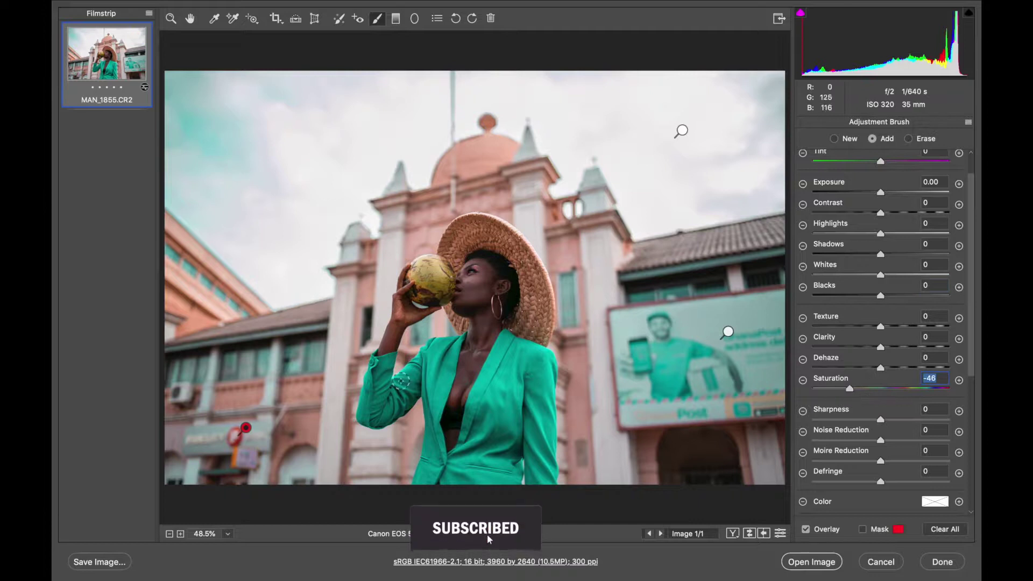
left_click(779, 534)
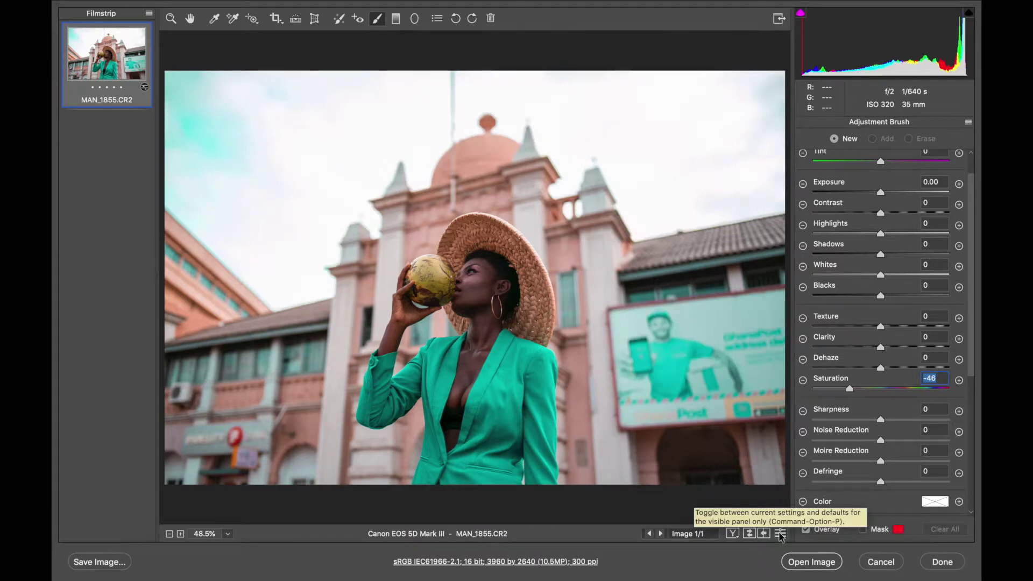
left_click(780, 534)
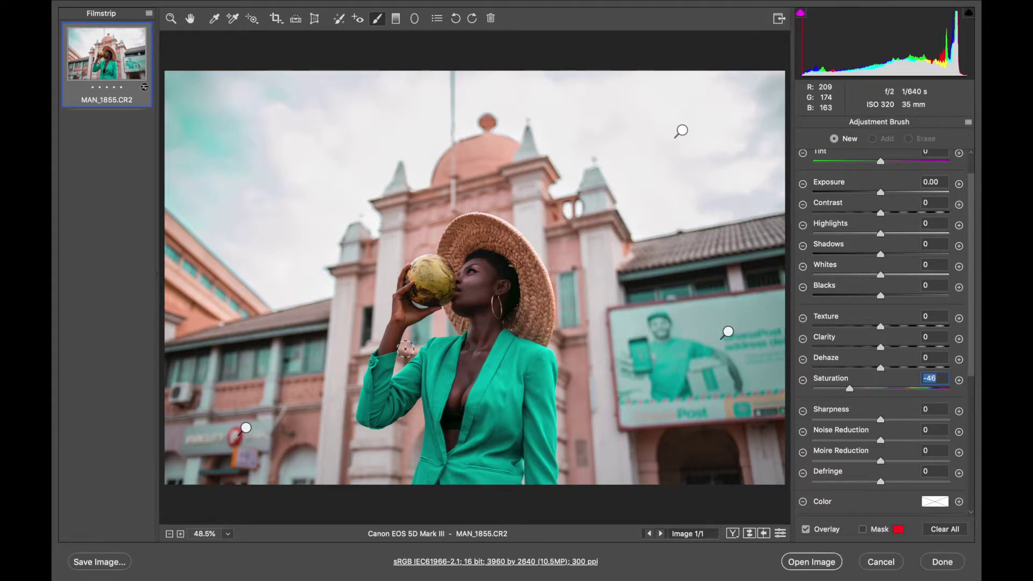
left_click(171, 20)
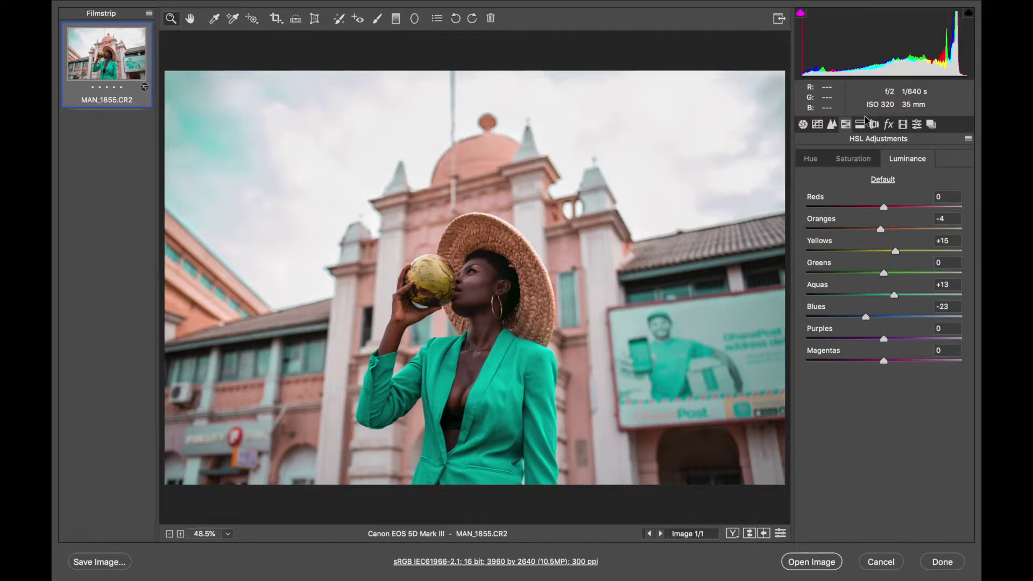
Tint the highlights with Split Toning at Hue 200 and Saturation 5.
left_click(862, 126)
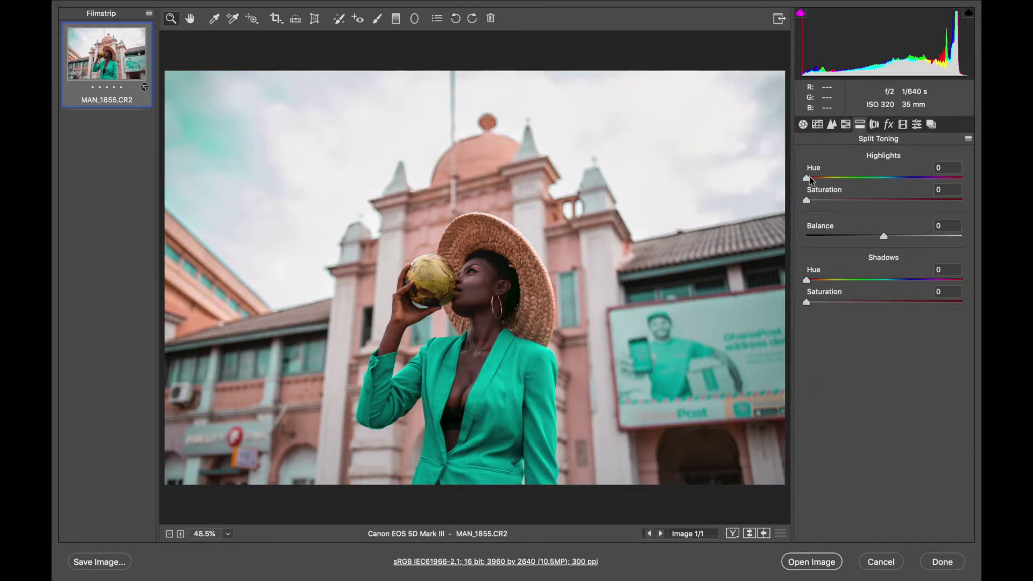
left_click_drag(808, 178, 832, 201)
left_click(809, 200)
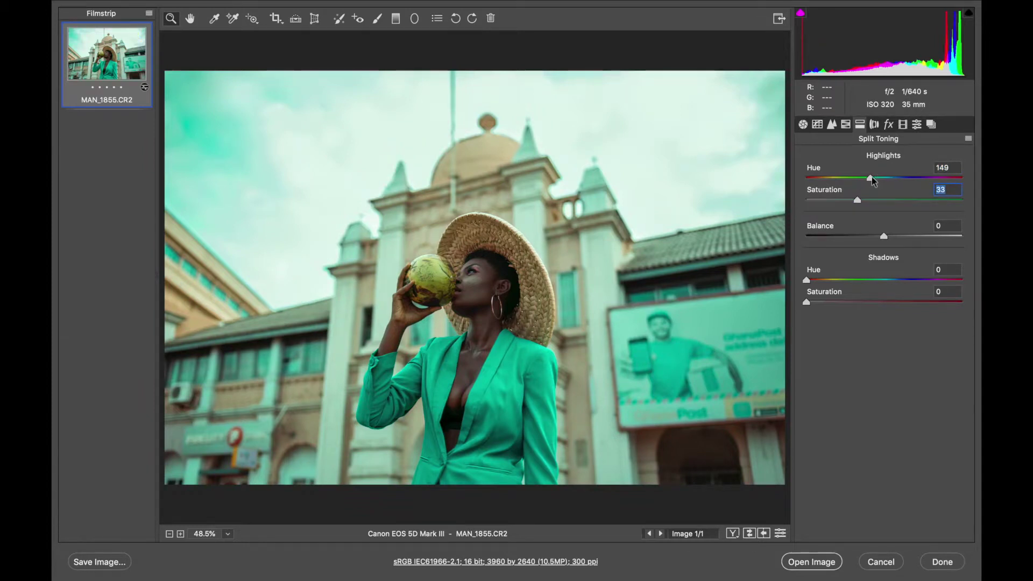
left_click_drag(878, 179, 814, 200)
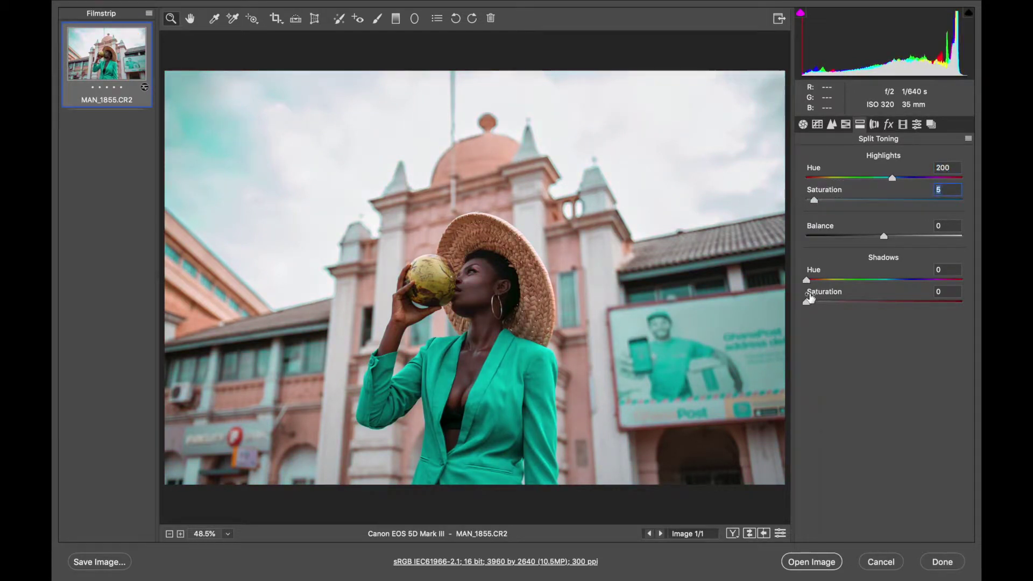
Set the Split Toning shadows to Hue 42 and Saturation 5, and shift the Balance to about +37.
left_click_drag(809, 295, 826, 283)
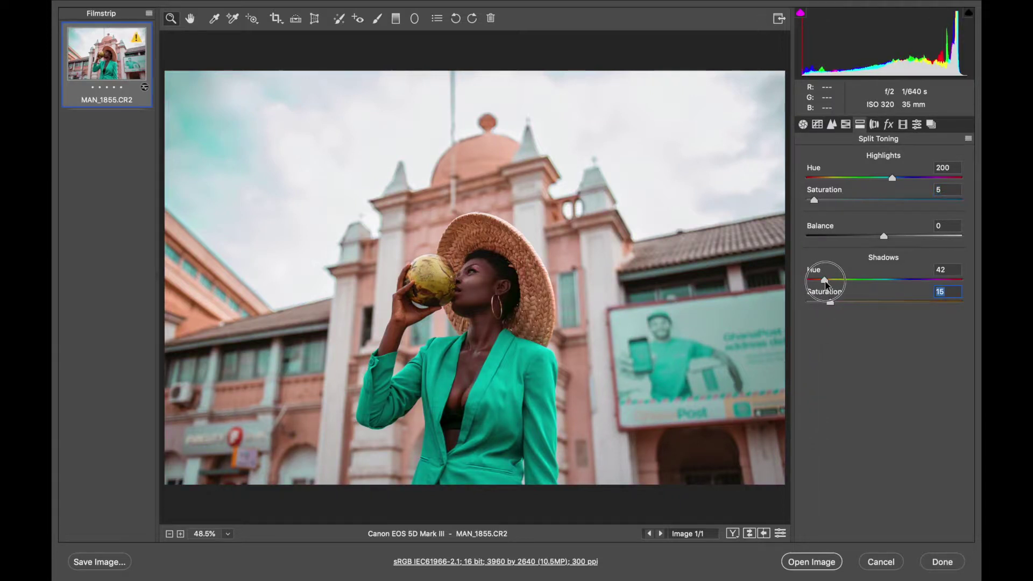
left_click(825, 282)
left_click_drag(829, 303, 816, 305)
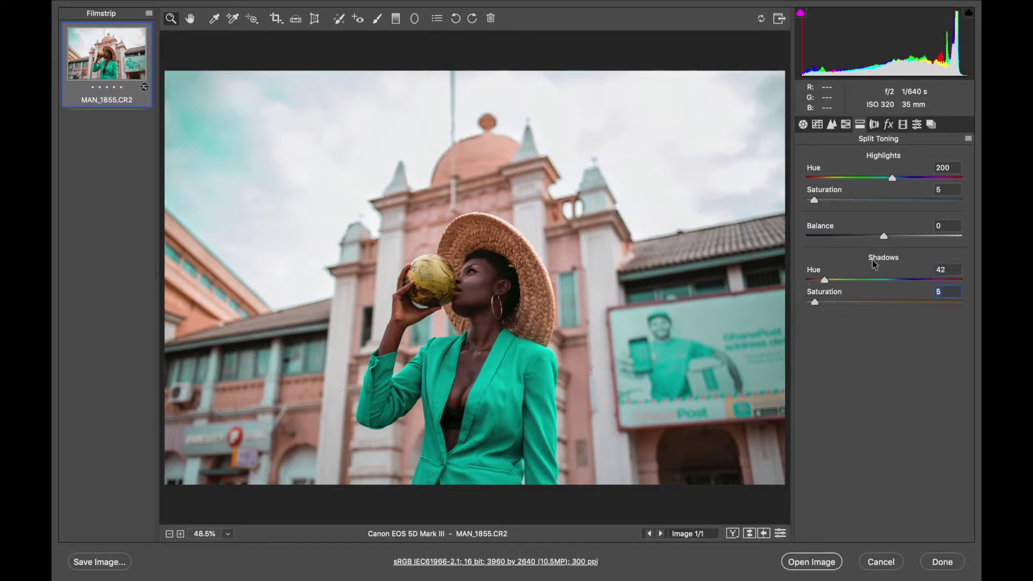
left_click(883, 237)
left_click_drag(883, 237, 913, 242)
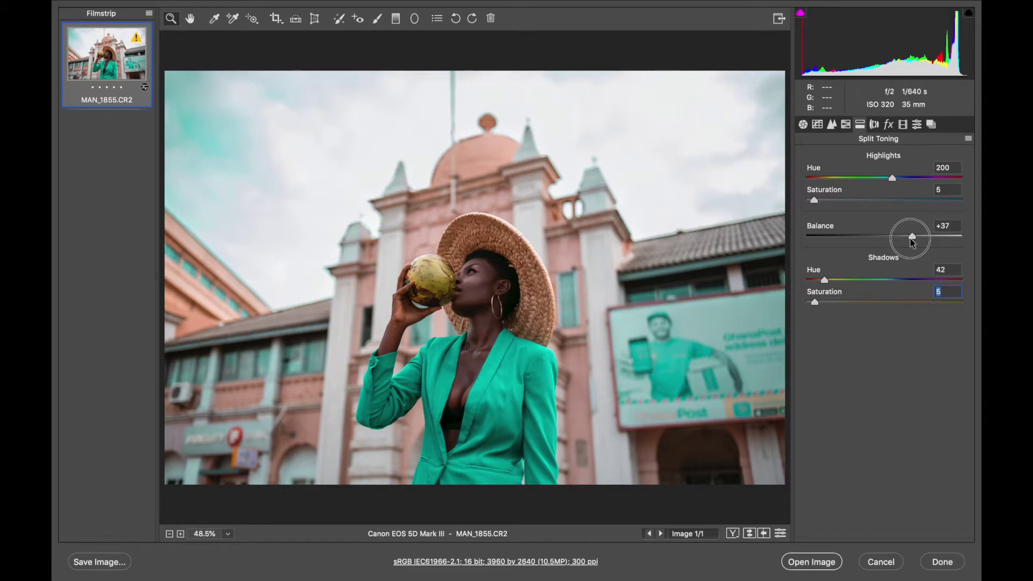
Add a Highlight Priority post-crop vignette with an Amount of -10.
left_click(875, 125)
left_click(887, 125)
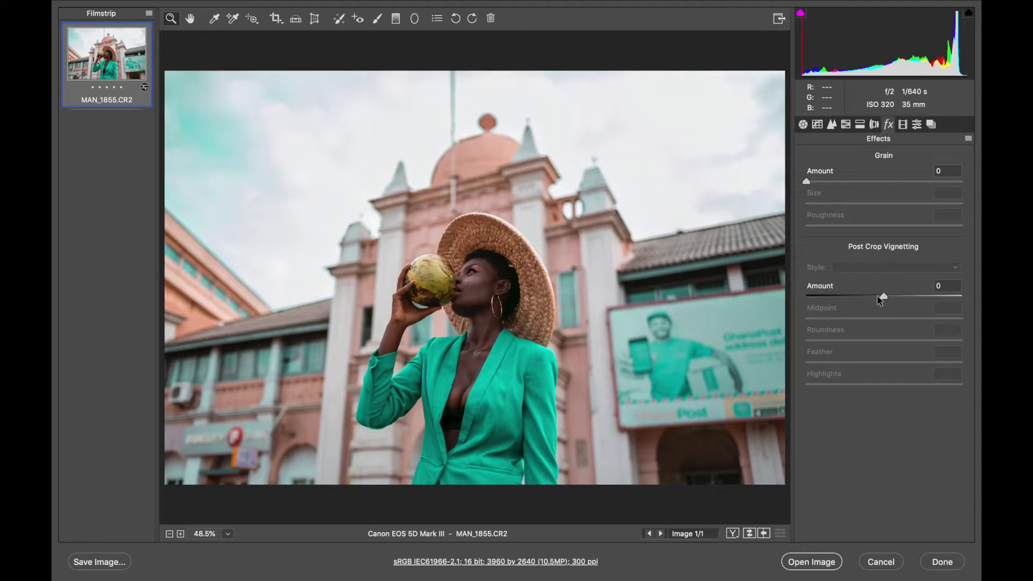
left_click(878, 296)
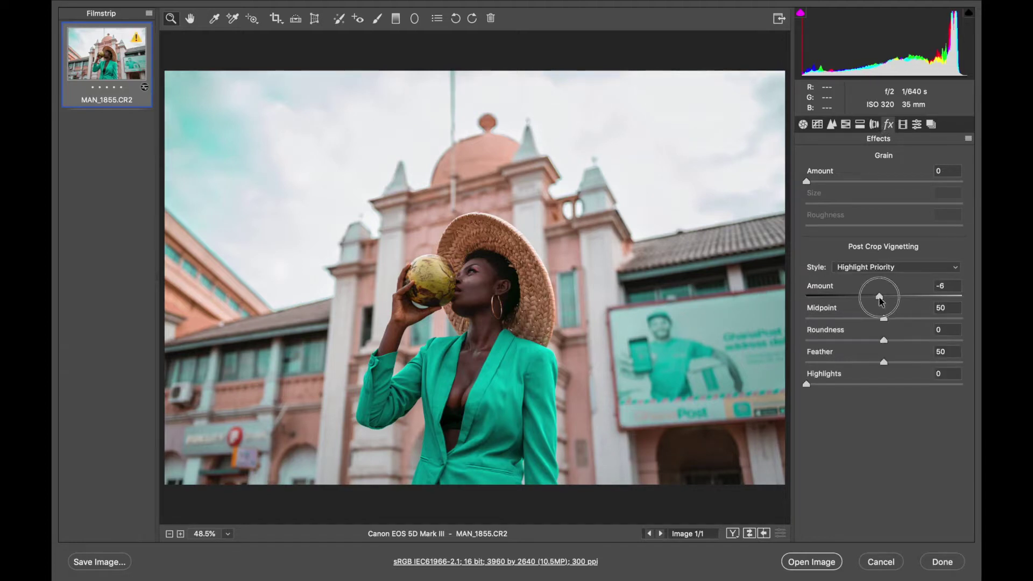
left_click_drag(879, 298, 875, 300)
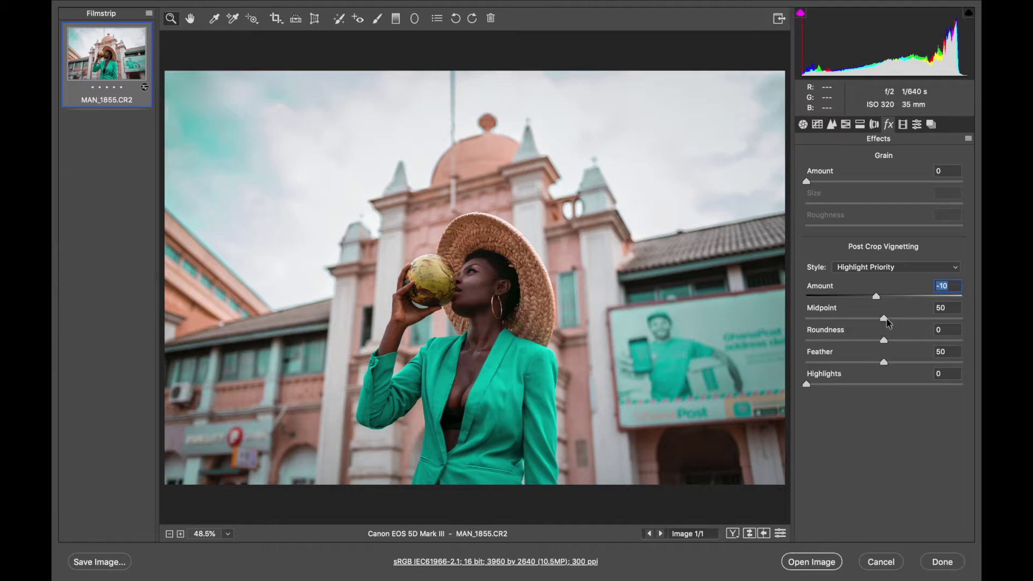
Set the vignette to Midpoint 78, Roundness +52 and Feather 75, and compare the photo with the effect off and on.
left_click_drag(886, 319, 924, 363)
left_click(779, 532)
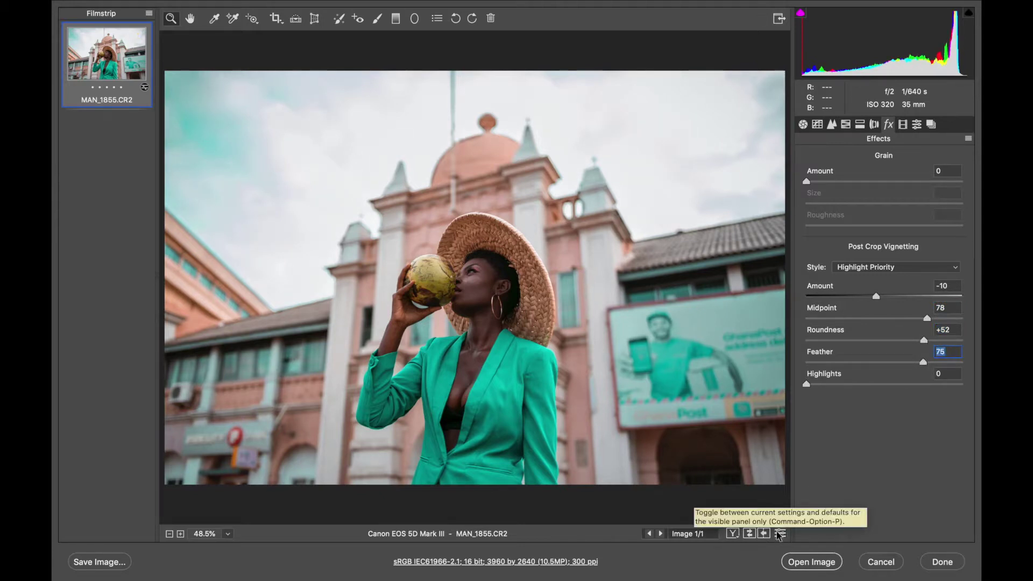
left_click(779, 533)
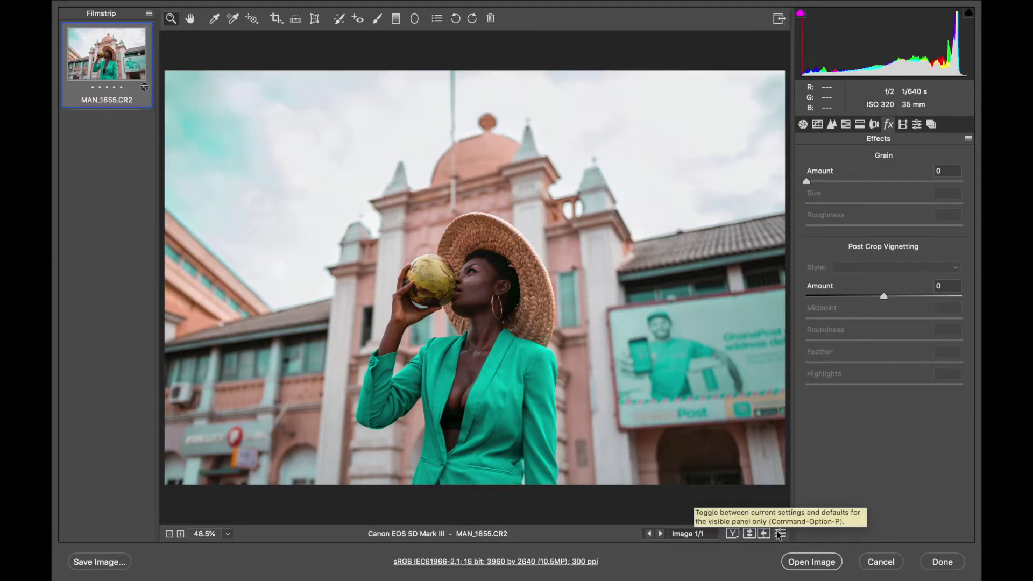
left_click(779, 532)
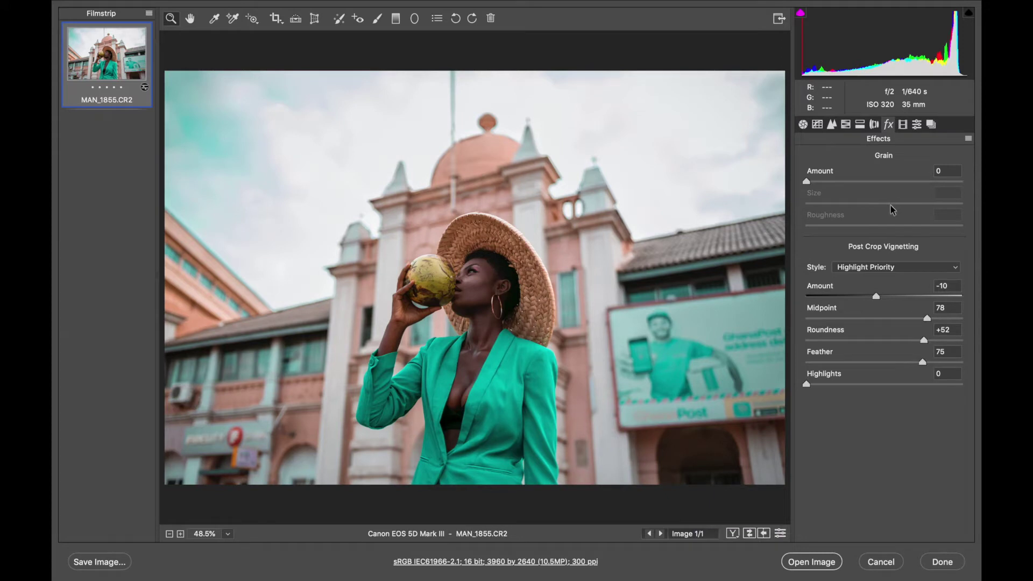
Set Calibration to Blue Saturation +30, Green Saturation +18, Red Saturation +10 and Shadows Tint +10, and compare the photo with calibration off and on.
left_click(903, 125)
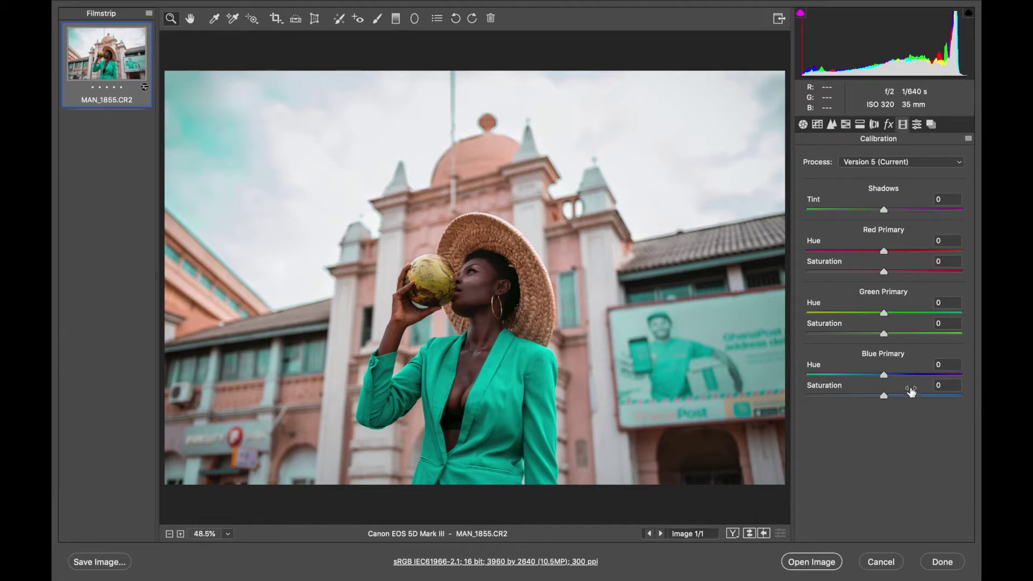
left_click_drag(884, 397, 907, 397)
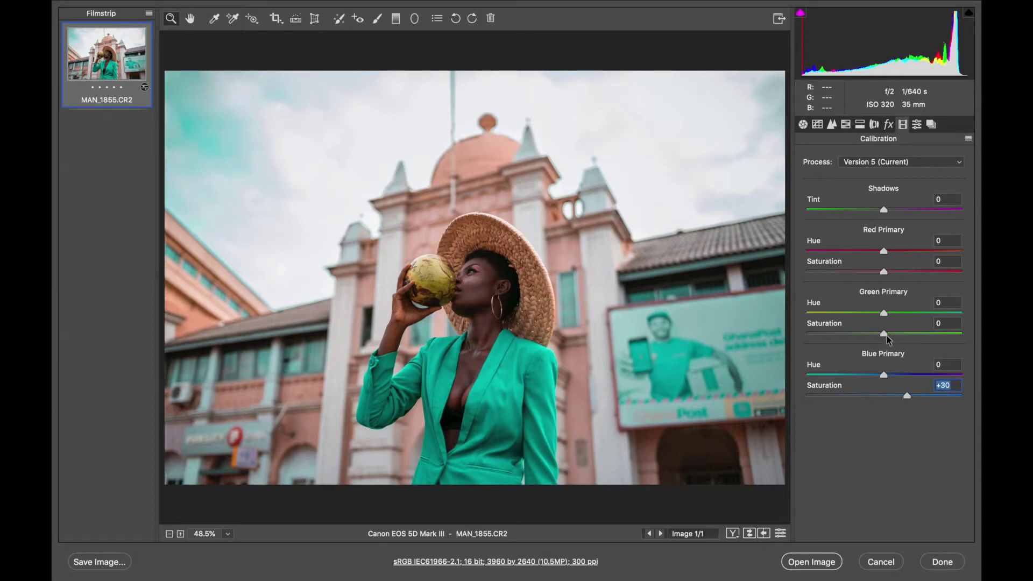
left_click_drag(887, 336, 902, 334)
left_click_drag(884, 272, 892, 274)
left_click_drag(883, 210, 894, 213)
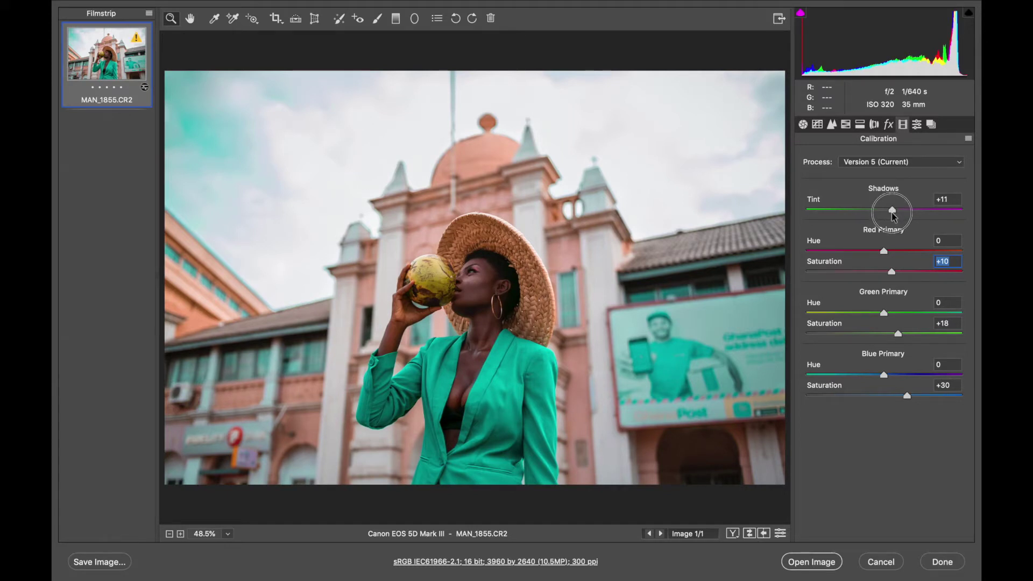
left_click_drag(894, 217, 892, 217)
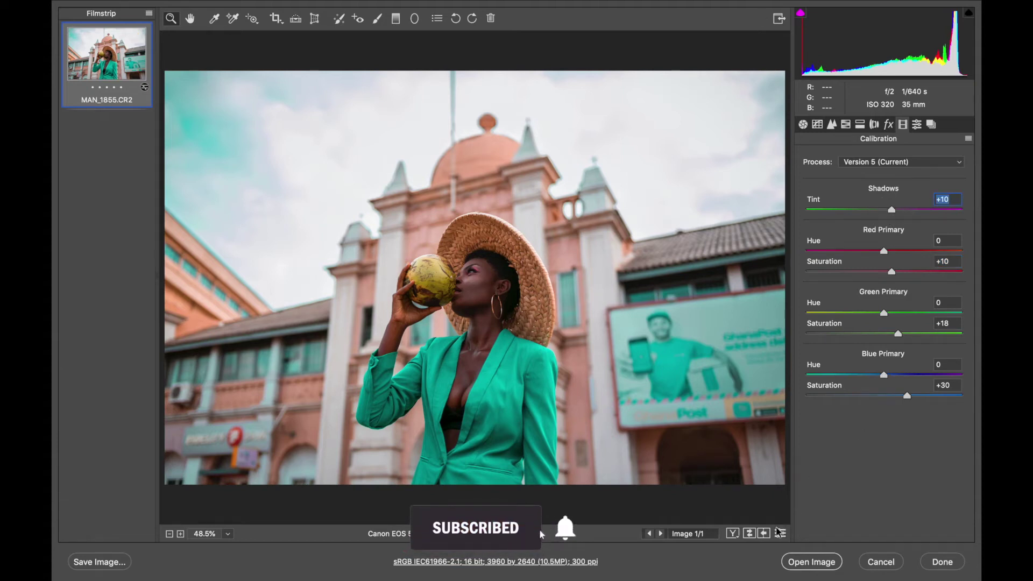
left_click(780, 533)
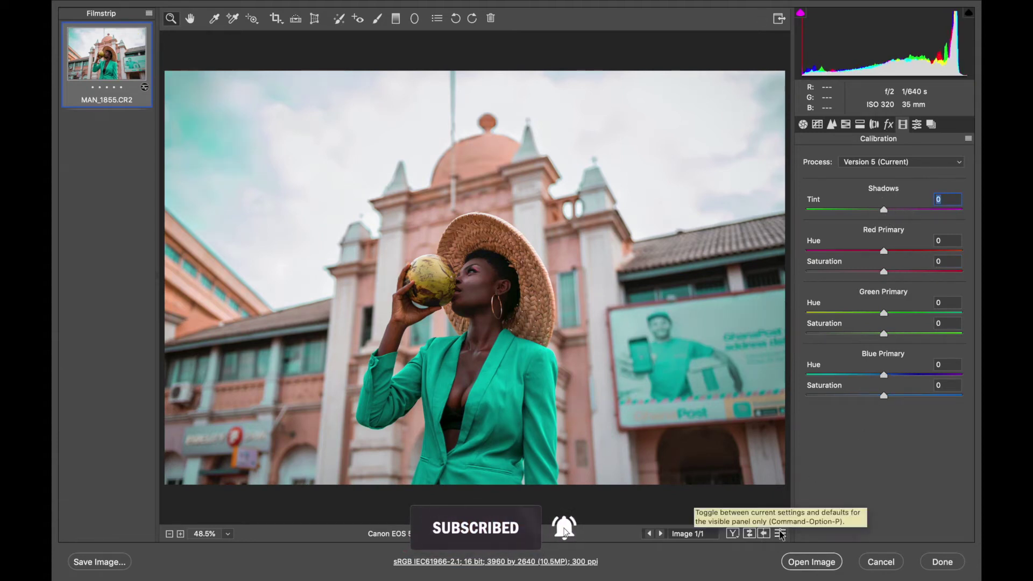
left_click(781, 533)
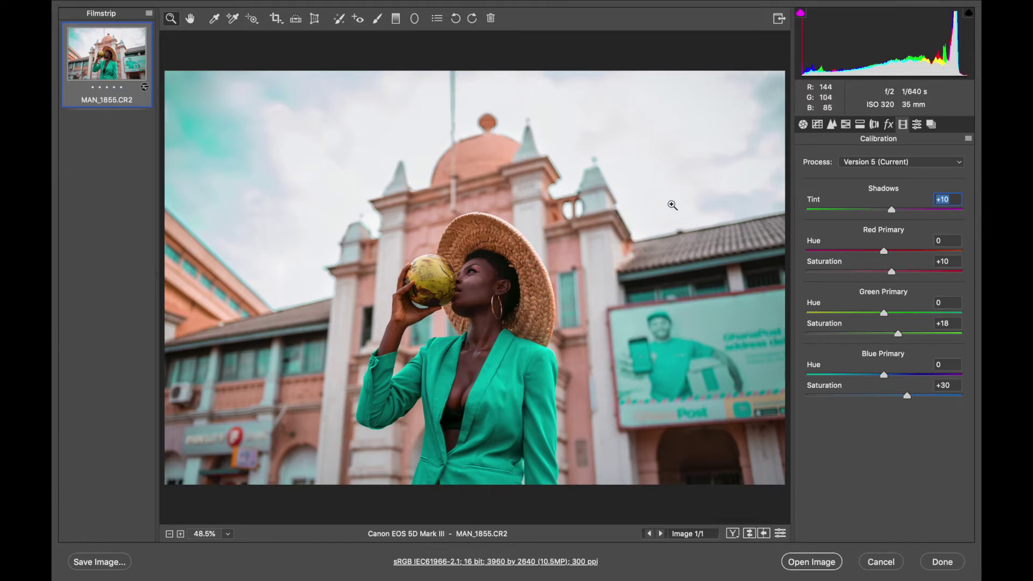
Set the Basic white balance Tint to +5 and swap between the before and after settings.
left_click(803, 124)
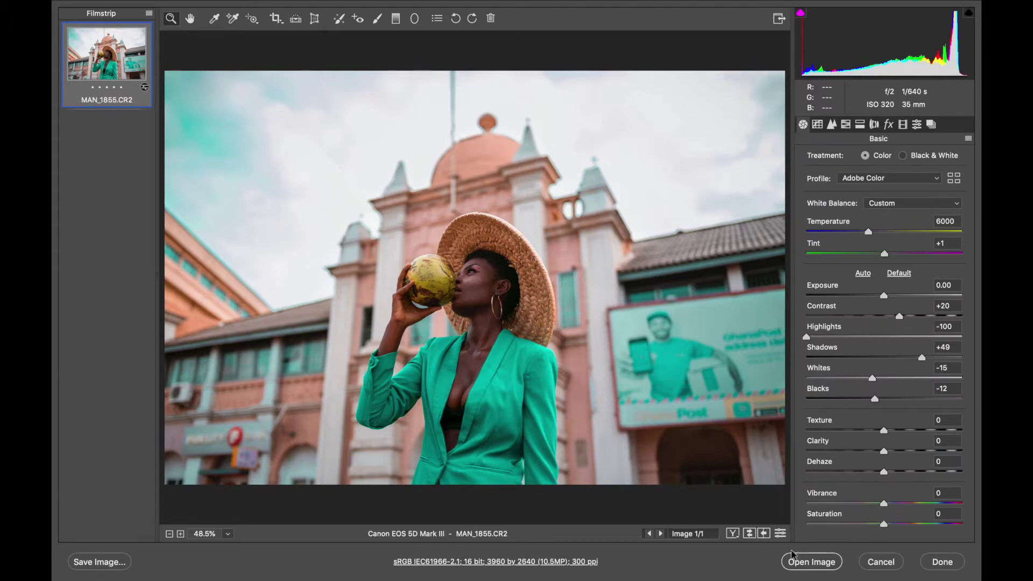
left_click(749, 533)
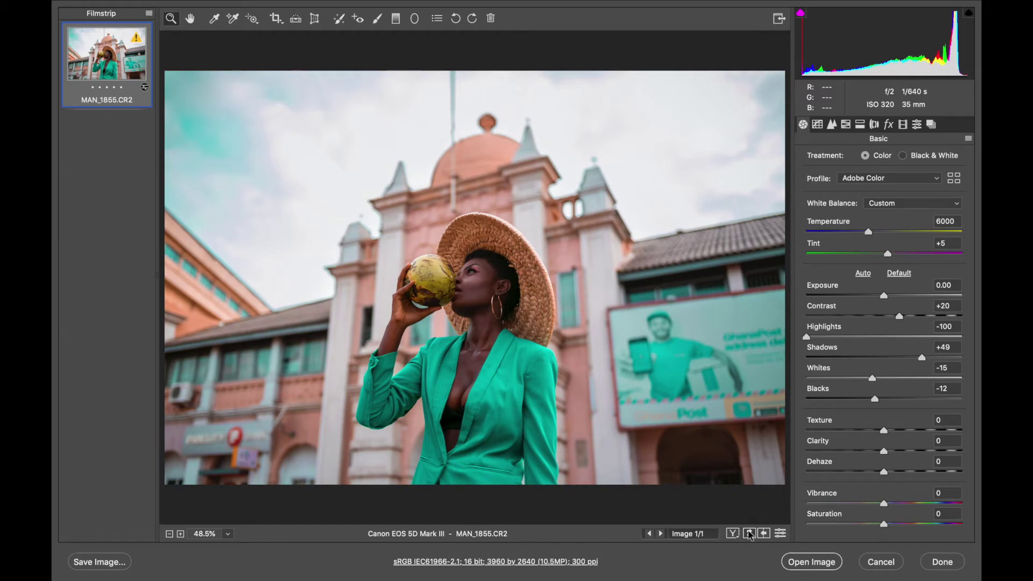
Apply the Camera Raw defaults to show the unedited photo, and swap it with the edited version for comparison.
left_click(968, 139)
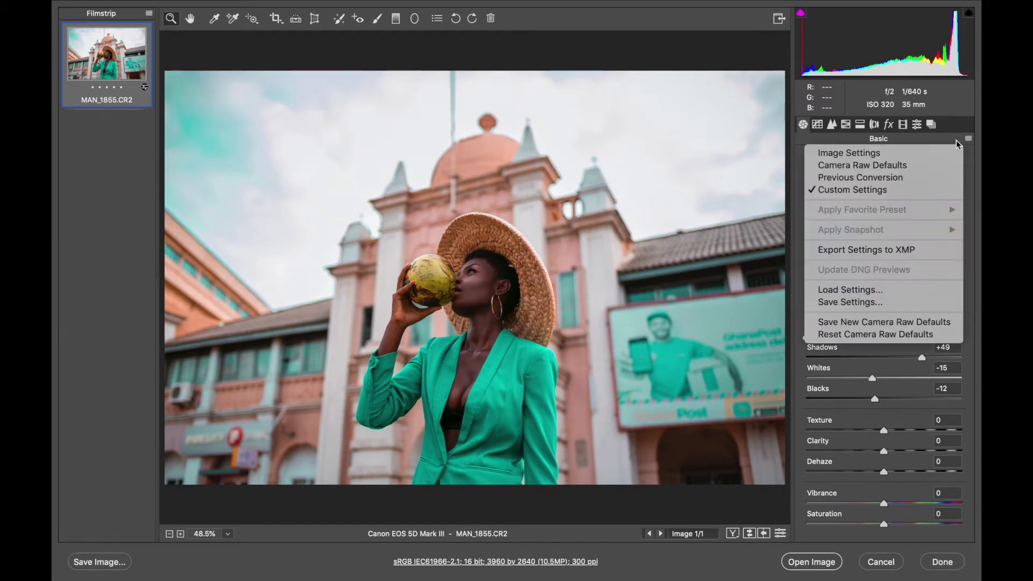
left_click(894, 166)
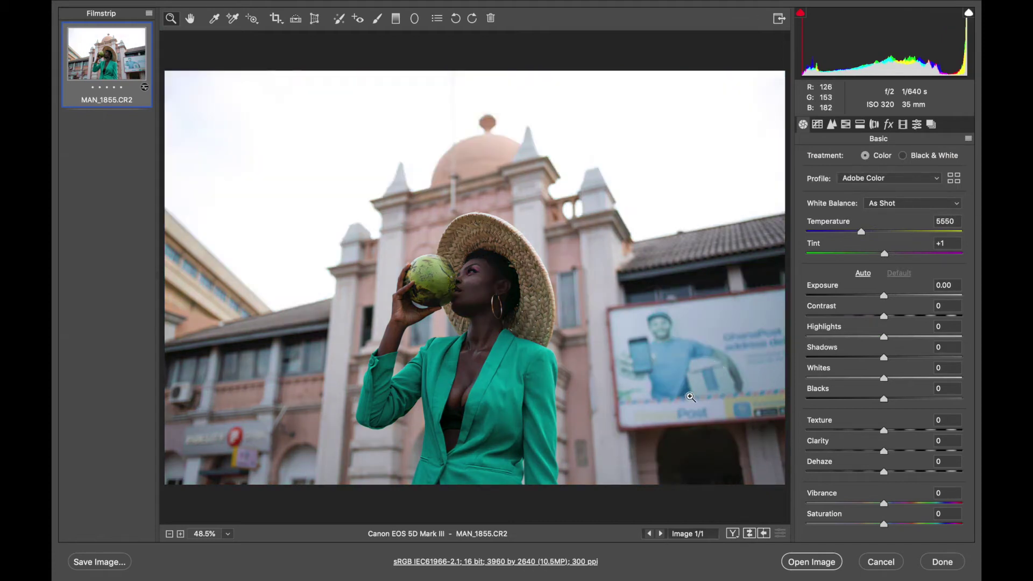
left_click(750, 533)
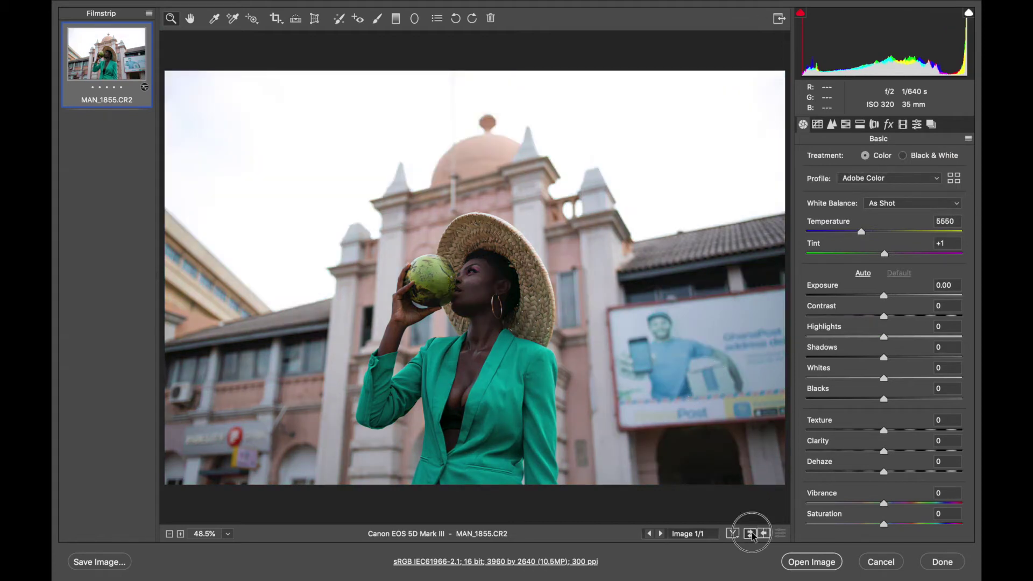